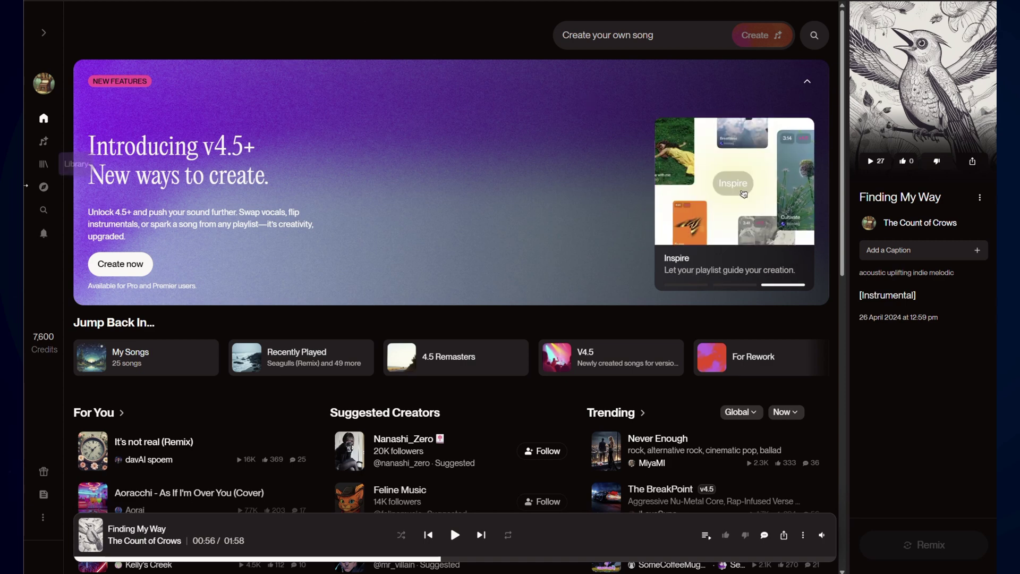
# Go to the Library's Playlists list.
pyautogui.click(43, 169)
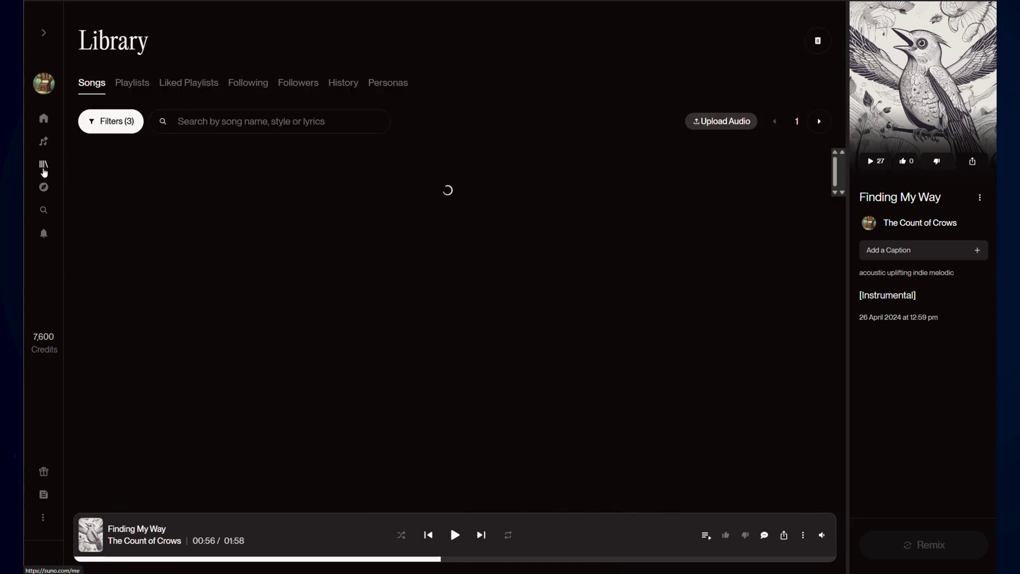
pyautogui.click(133, 88)
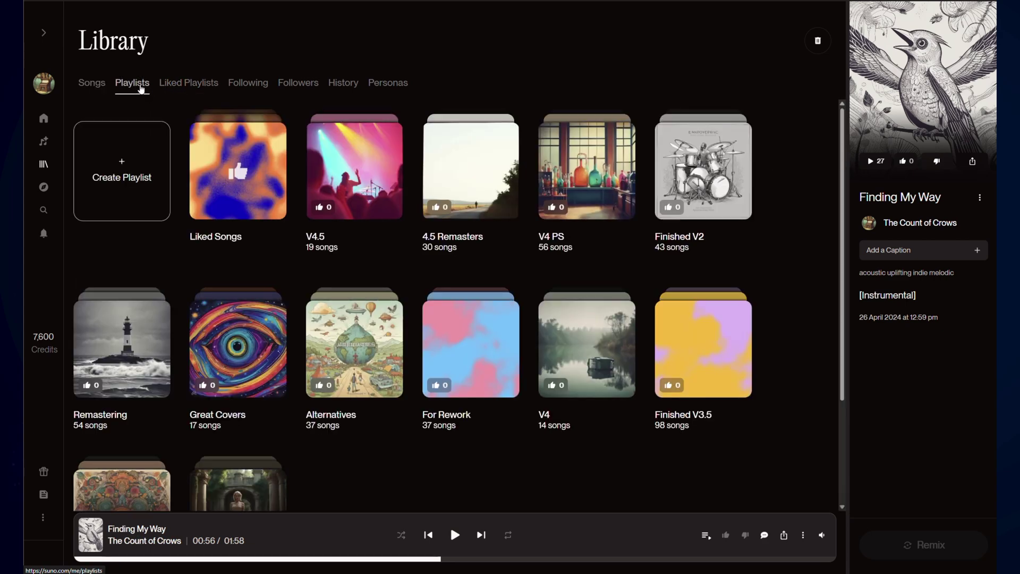
pyautogui.scroll(-3, 341, 221)
pyautogui.scroll(1, 340, 221)
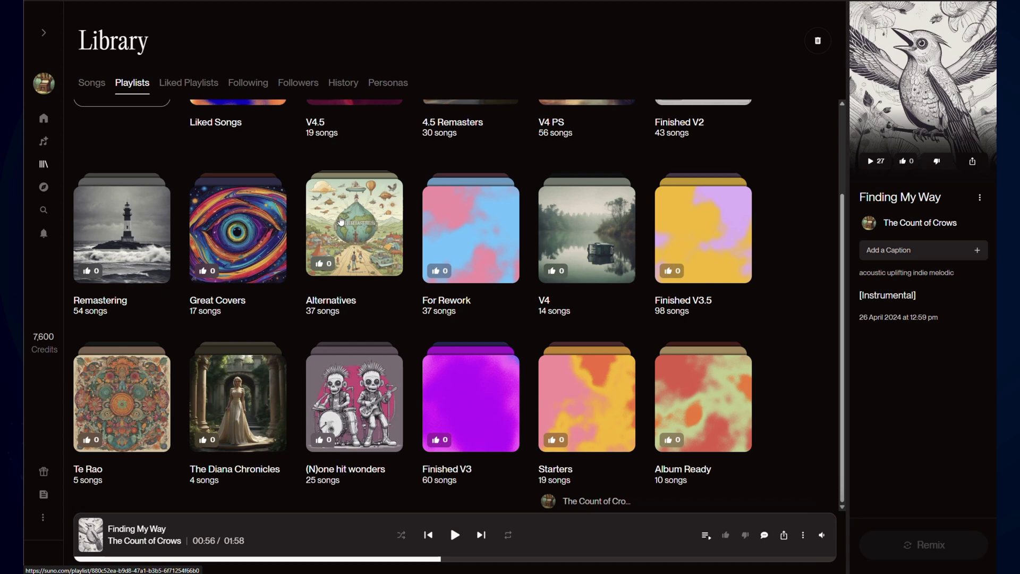
# Open the Starters playlist and show Remix/Edit options for its first Finding My Way track.
pyautogui.click(596, 398)
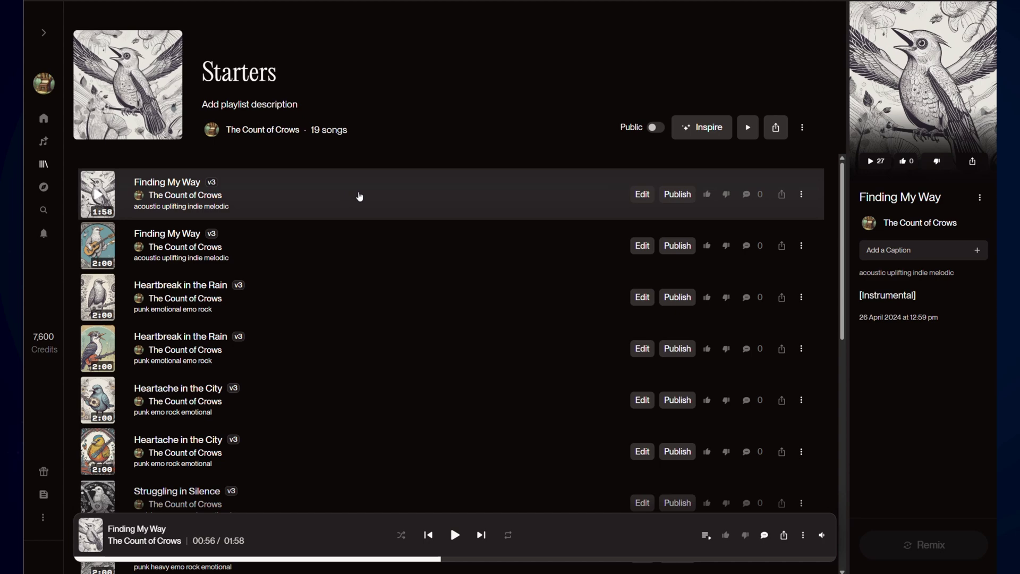
pyautogui.click(802, 195)
pyautogui.moveTo(877, 42)
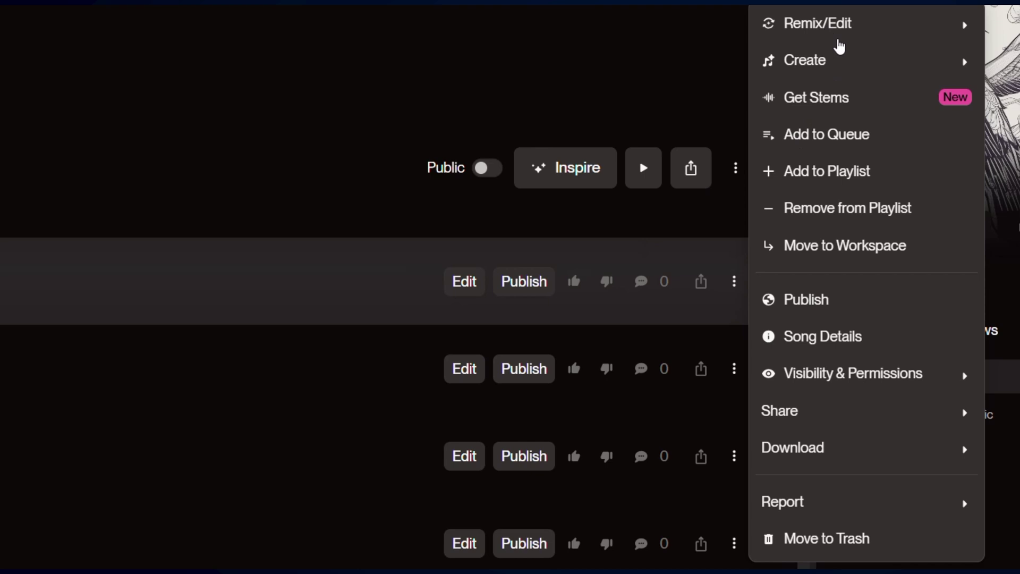
pyautogui.moveTo(810, 22)
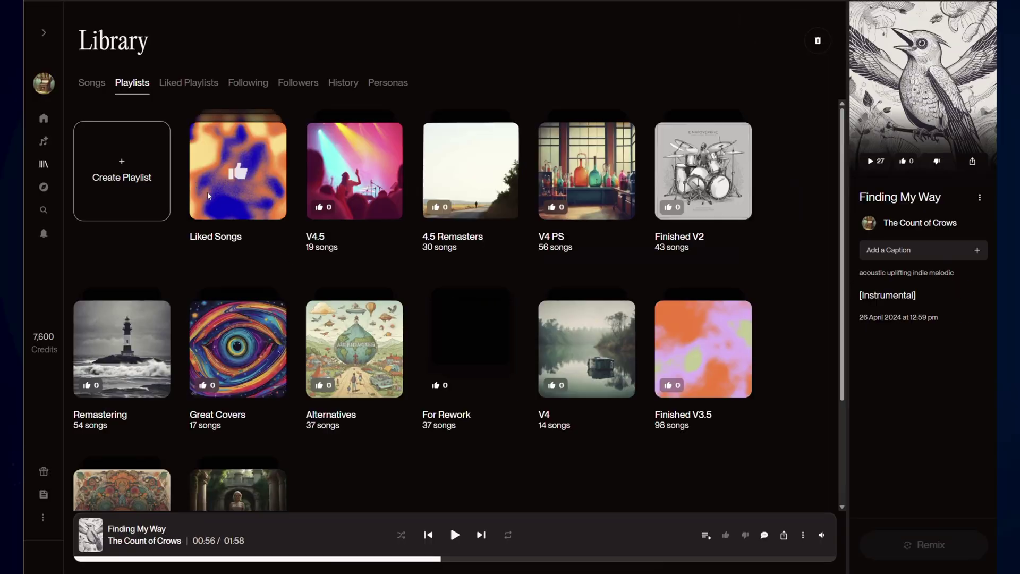
# Check the Remix/Edit options for Can't Runaway - Handpans in the V4.5 playlist, then return to Playlists.
pyautogui.click(389, 157)
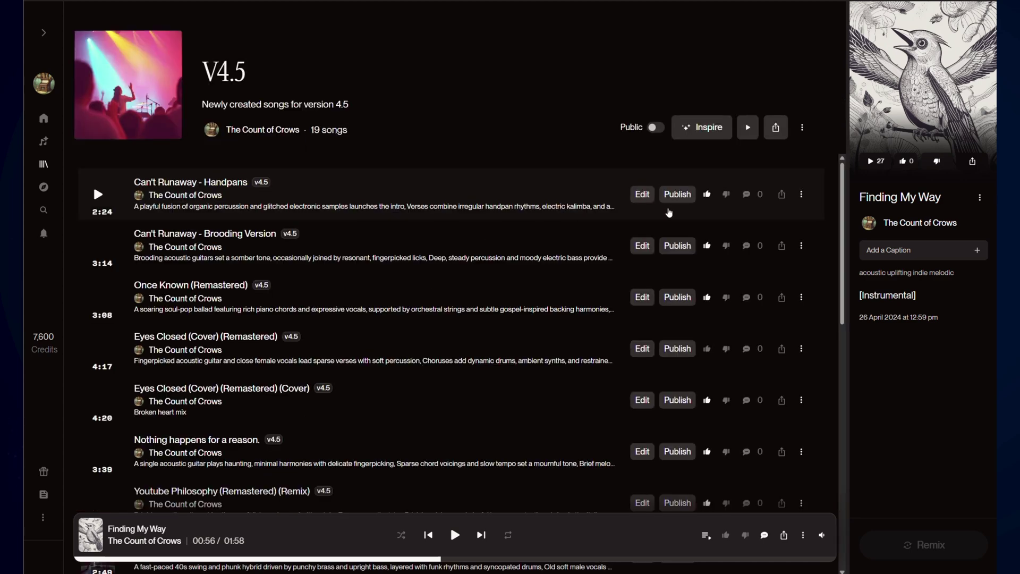
pyautogui.click(802, 195)
pyautogui.moveTo(855, 43)
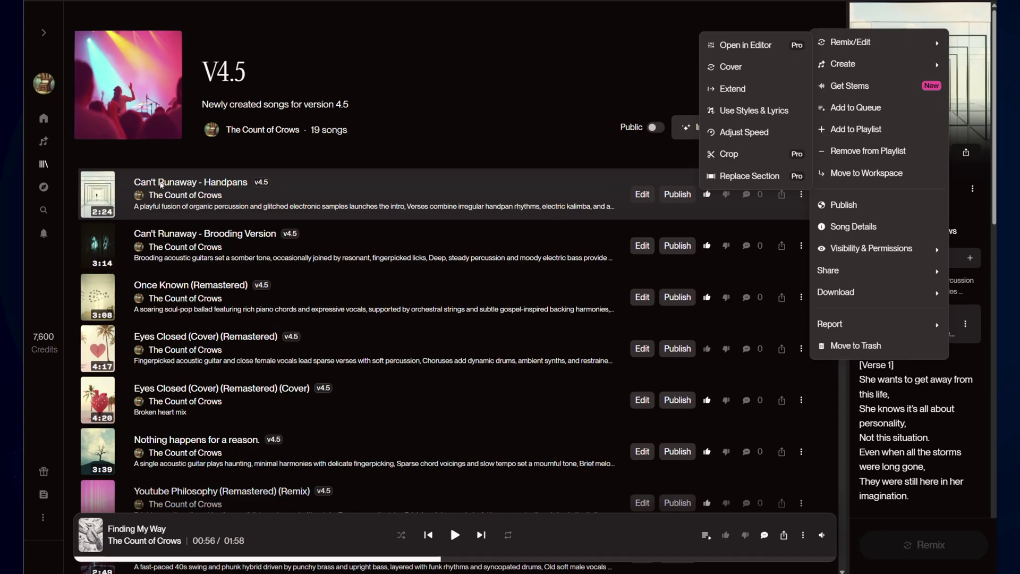
pyautogui.hotkey('alt', 'Left')
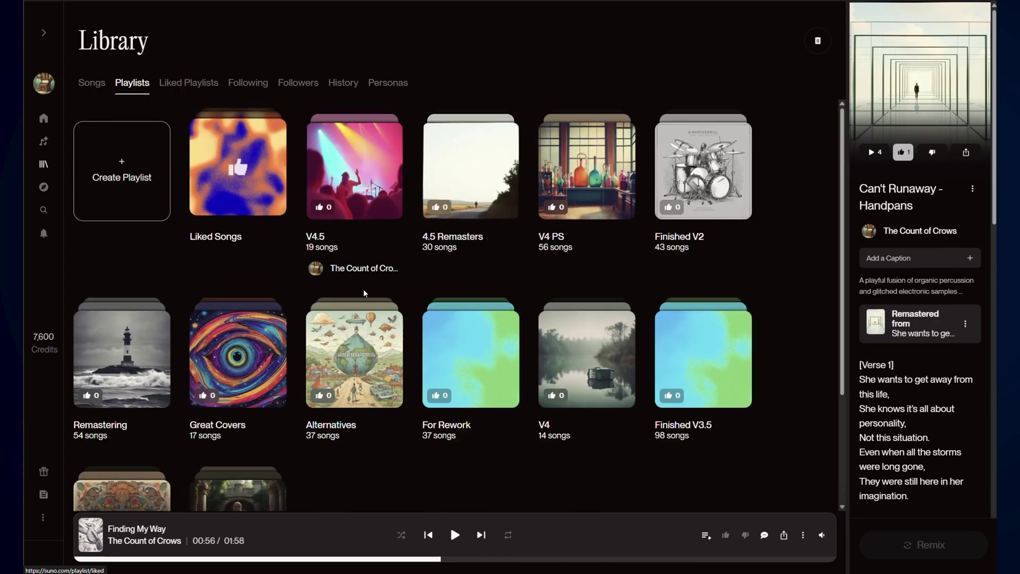
pyautogui.scroll(-3, 314, 344)
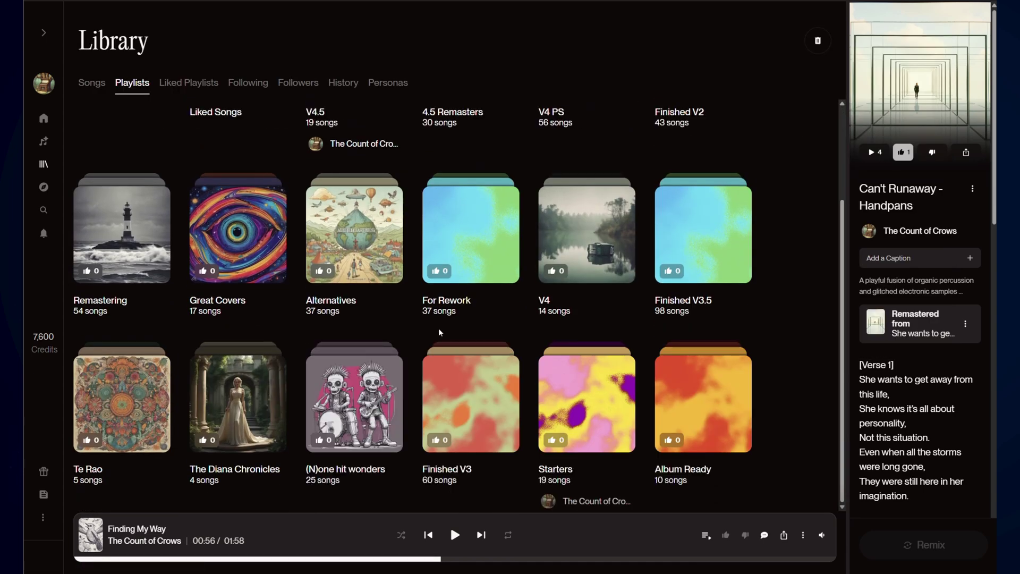
# Choose Remix/Edit > Add Vocals for the first Finding My Way track in Starters.
pyautogui.click(585, 399)
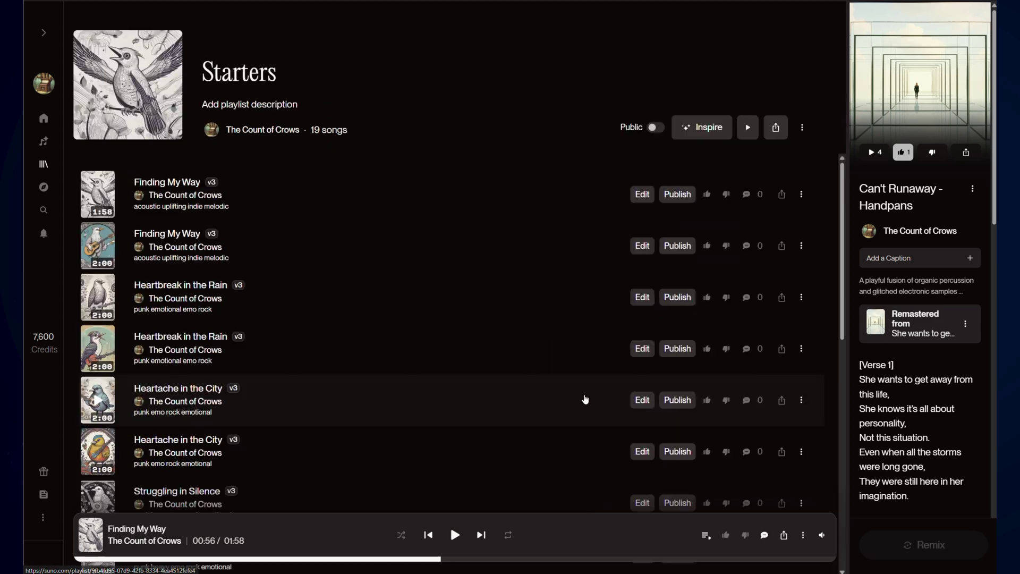
pyautogui.click(801, 196)
pyautogui.moveTo(864, 42)
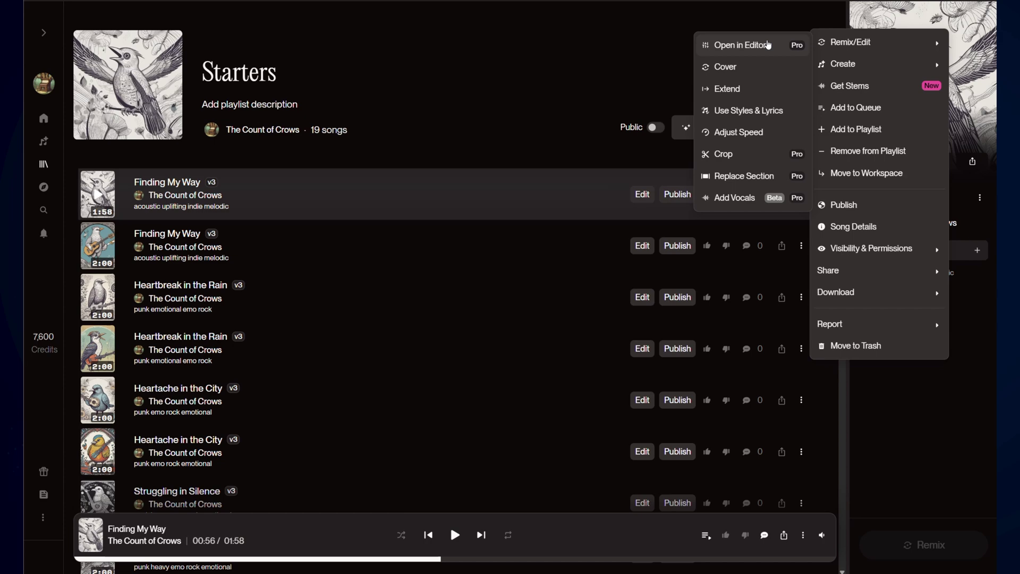
pyautogui.click(735, 198)
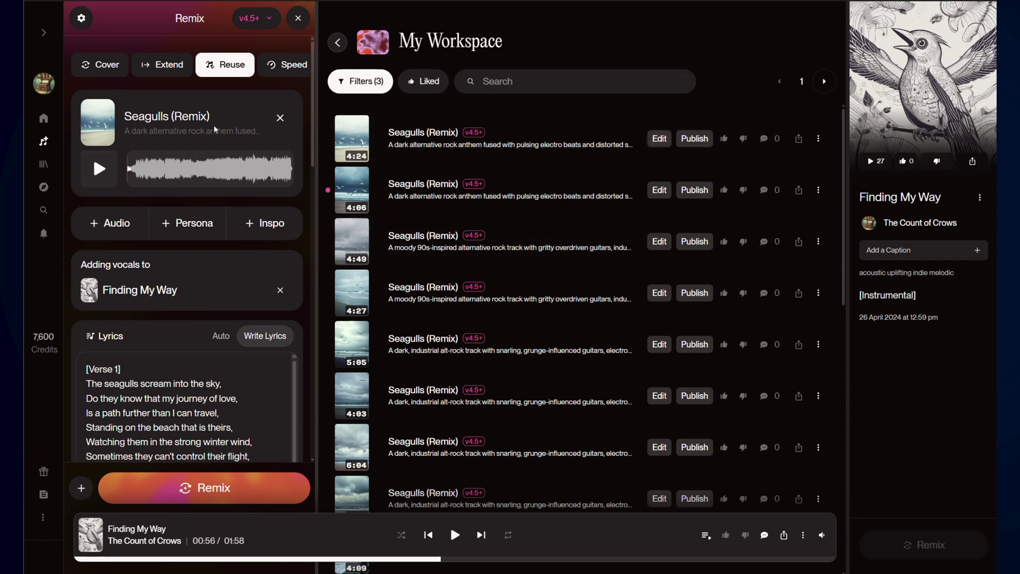
# Preview the first Seagulls (Remix) track, skipping to about two minutes, then pause.
pyautogui.scroll(-3, 159, 151)
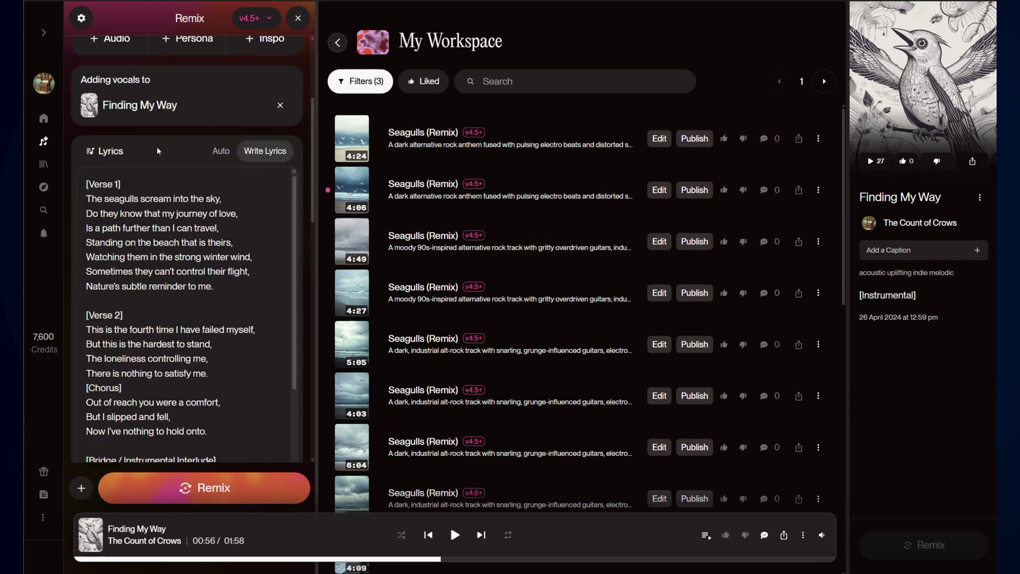
pyautogui.click(353, 140)
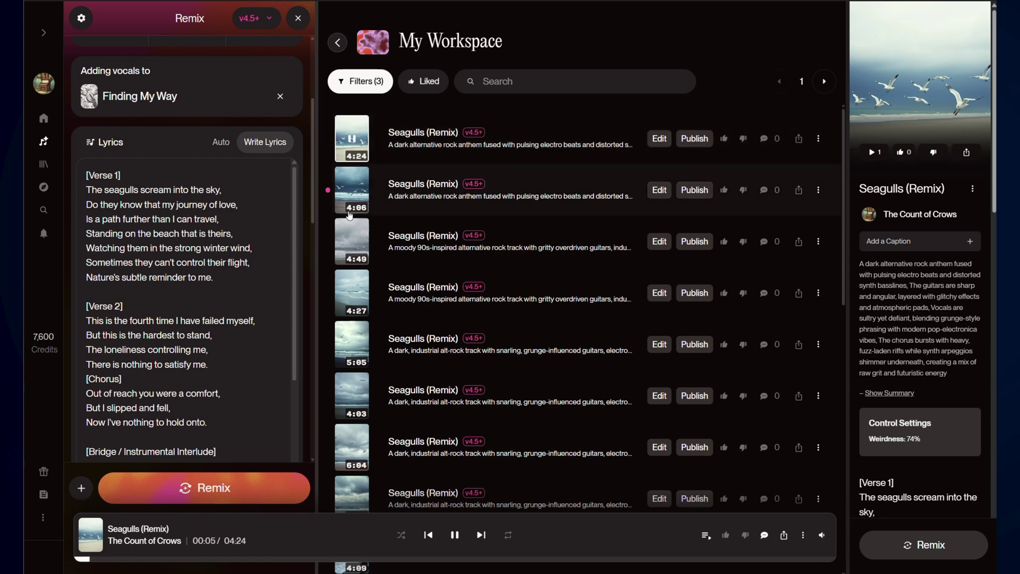
pyautogui.click(407, 560)
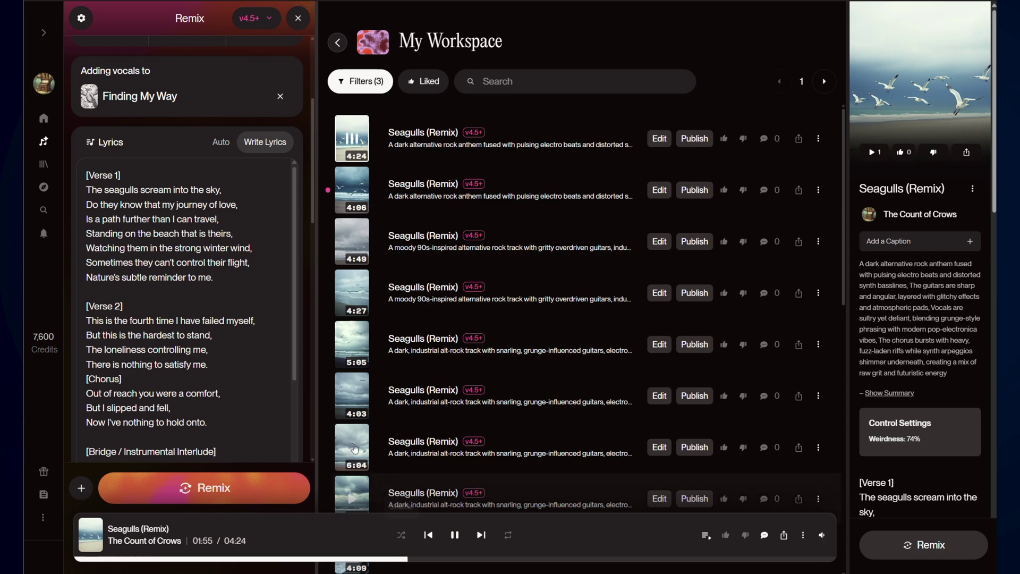
pyautogui.click(455, 536)
# Generate the vocal remix with the acoustic uplifting indie melodic style.
pyautogui.scroll(-10, 255, 441)
pyautogui.scroll(-4, 256, 441)
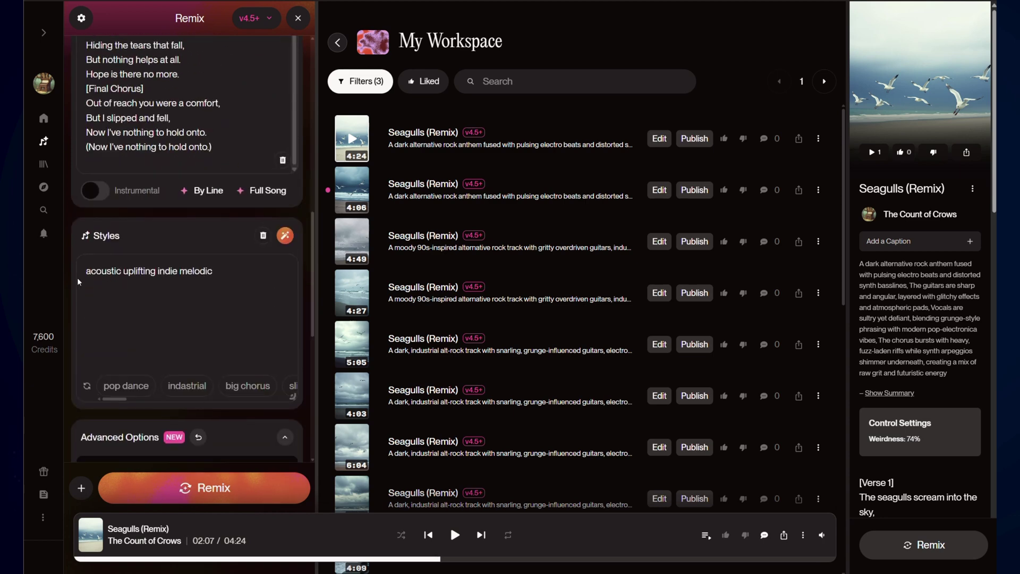
pyautogui.click(219, 493)
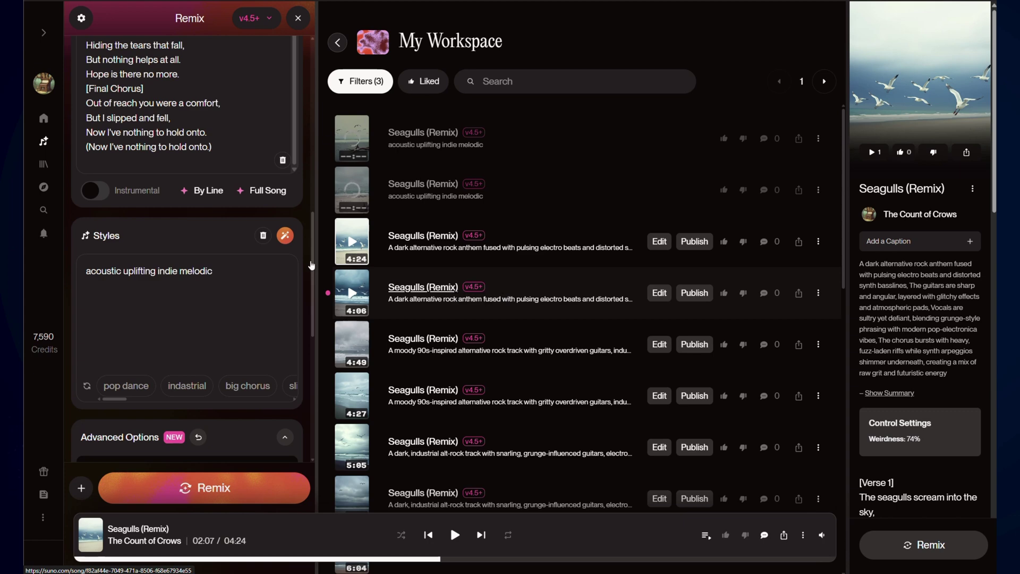
# Play and pause the newest acoustic remix, then scroll down to the Styles prompt.
pyautogui.scroll(4, 179, 259)
pyautogui.scroll(7, 178, 259)
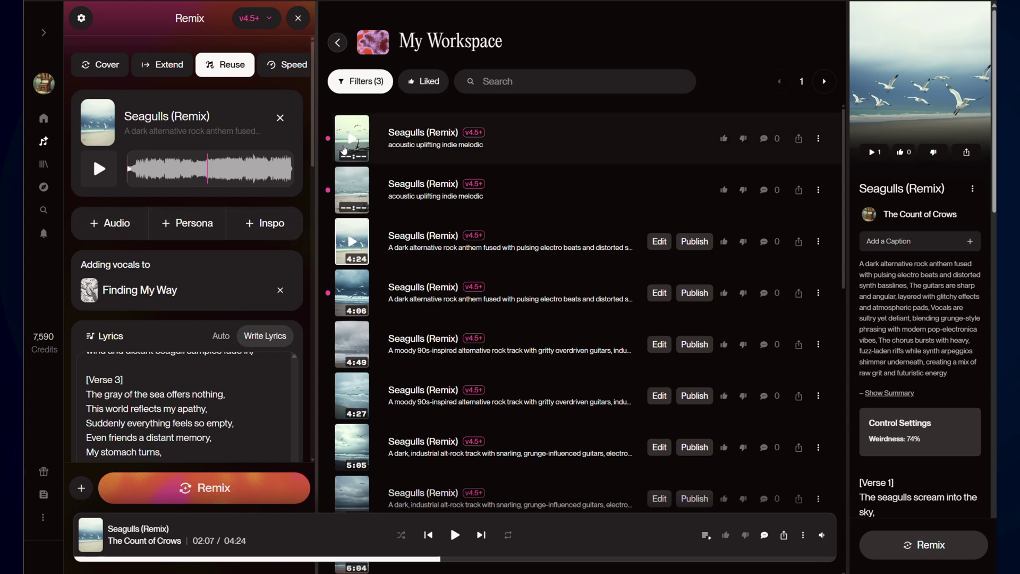
pyautogui.click(353, 140)
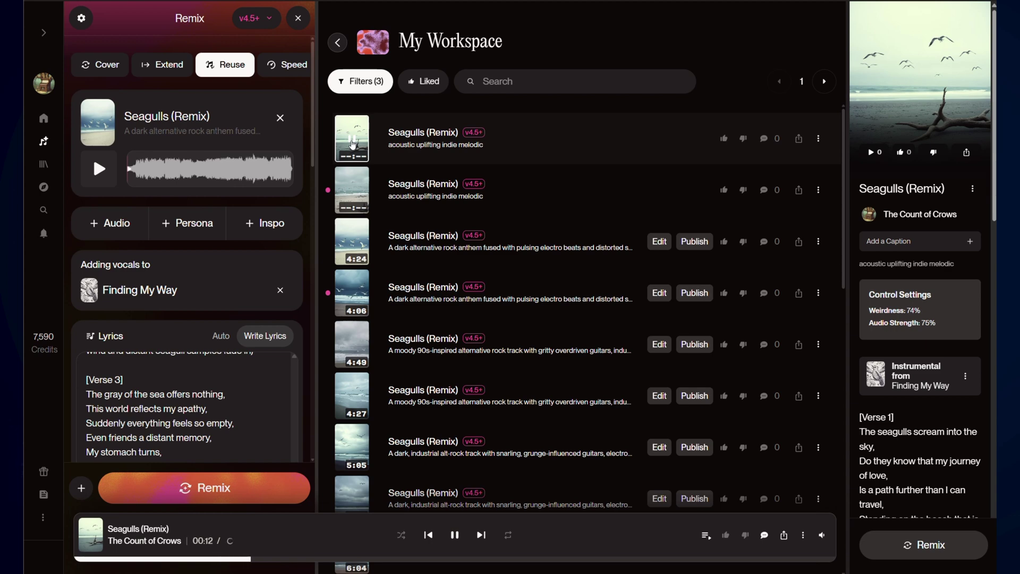
pyautogui.click(353, 142)
pyautogui.scroll(-1, 170, 275)
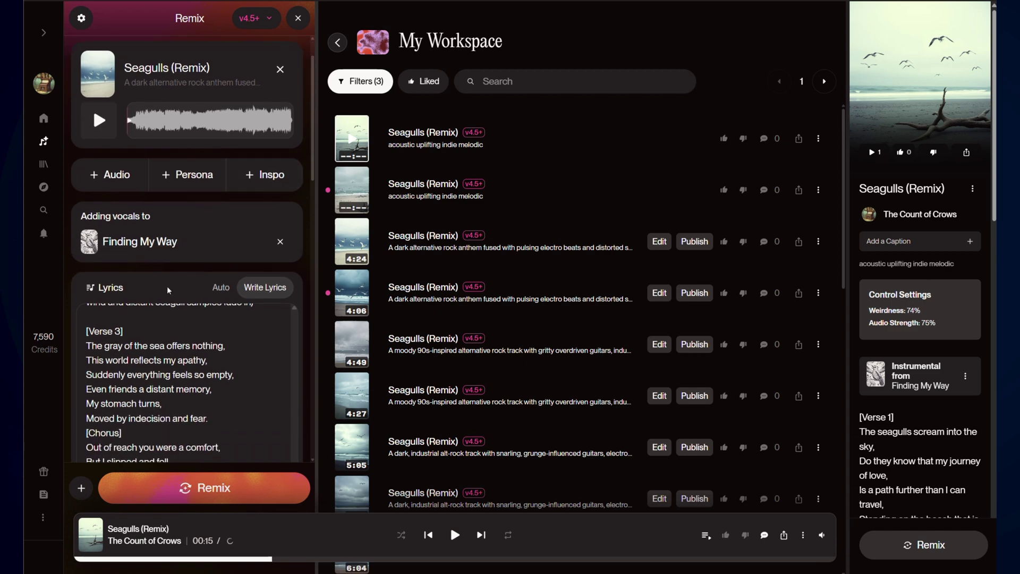
pyautogui.scroll(-10, 169, 290)
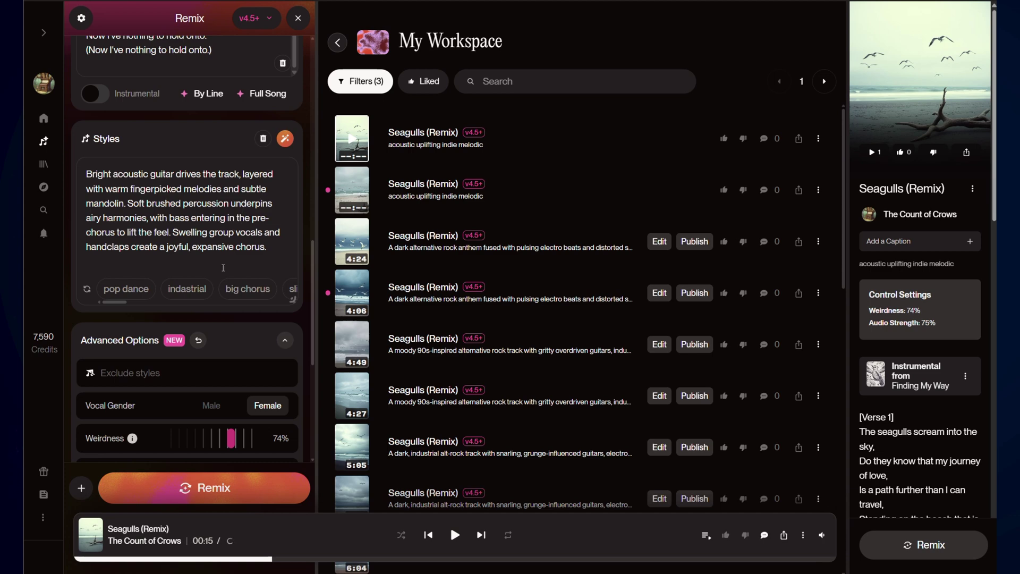
# Generate two remixes with the bright acoustic guitar prompt and play the newest one.
pyautogui.click(207, 496)
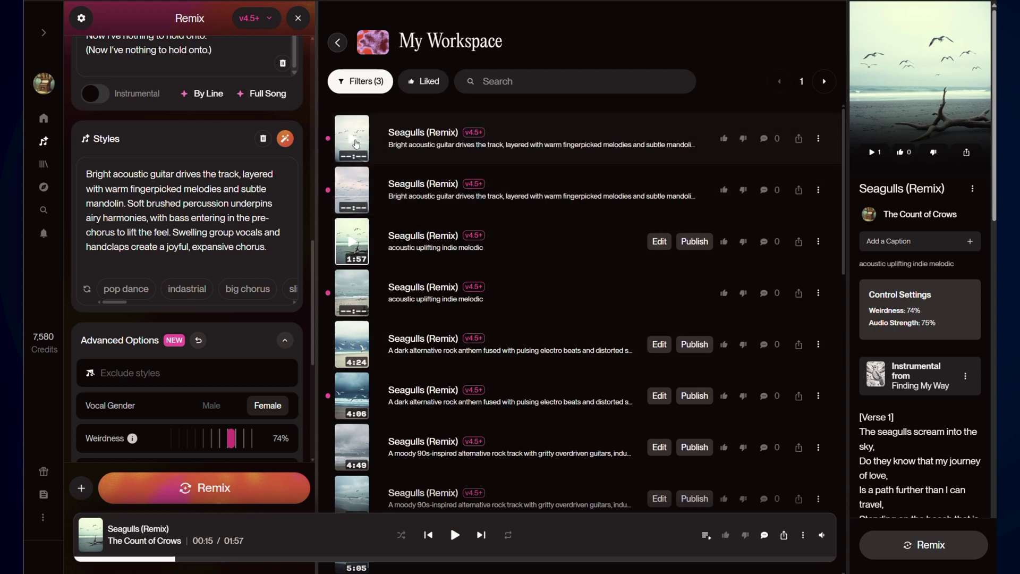
pyautogui.click(356, 144)
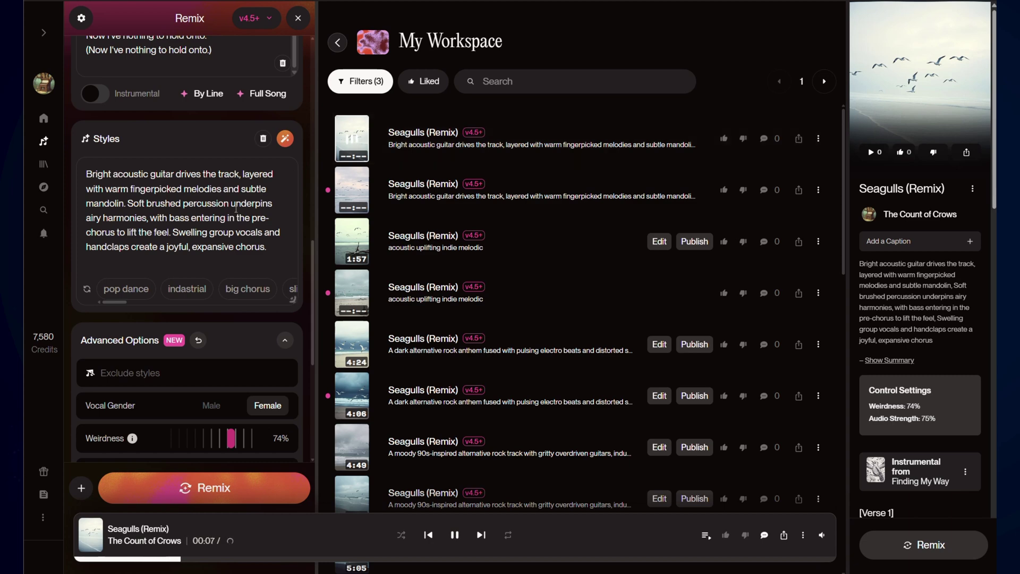
pyautogui.scroll(3, 231, 212)
pyautogui.scroll(3, 231, 211)
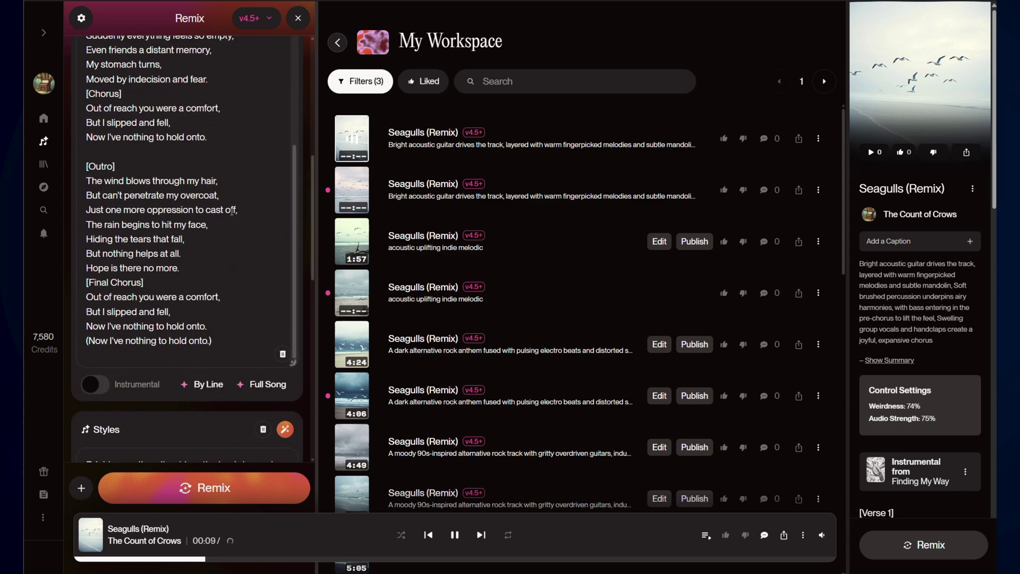
pyautogui.scroll(-7, 231, 210)
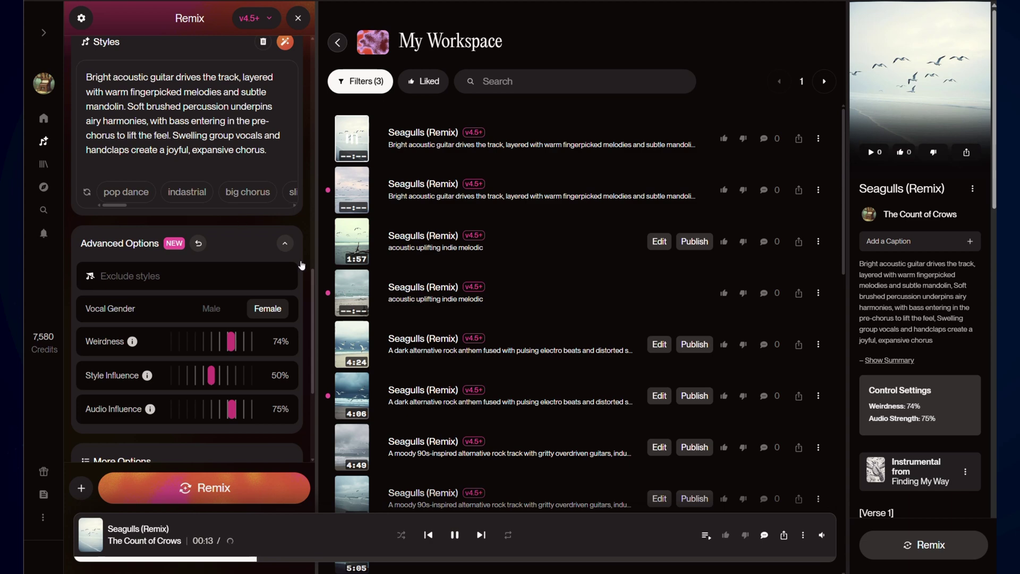
# Pause playback, switch the vocals to male, and generate another remix.
pyautogui.click(456, 535)
pyautogui.click(210, 314)
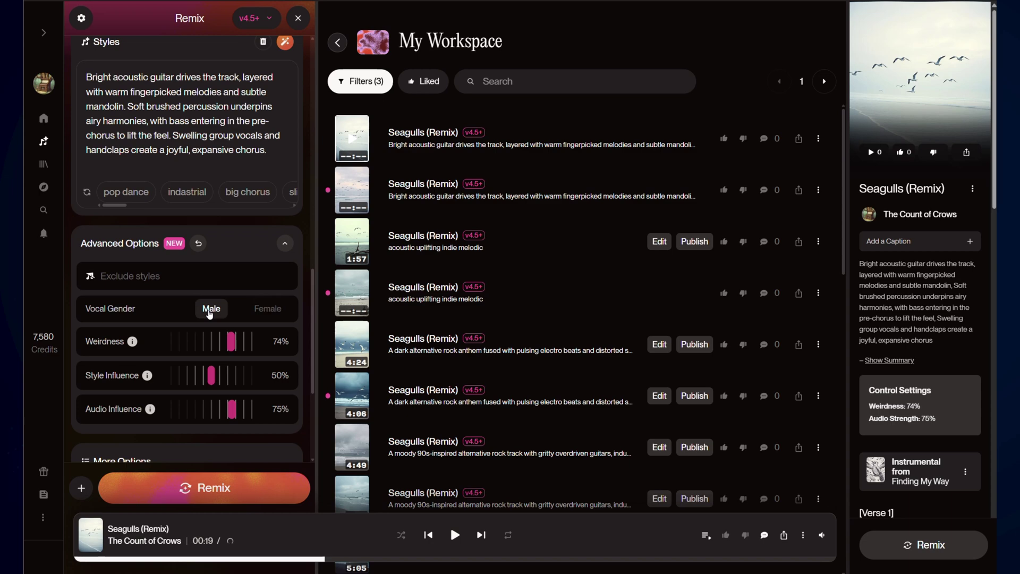
pyautogui.click(233, 498)
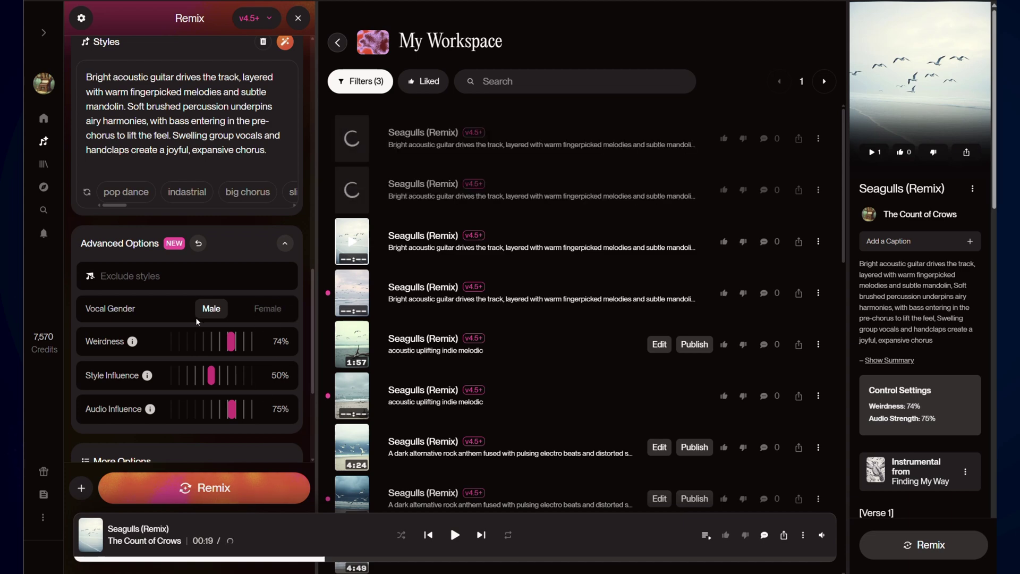
# Play and pause the newest Seagulls (Remix) version, then review the Remix panel settings.
pyautogui.scroll(2, 202, 170)
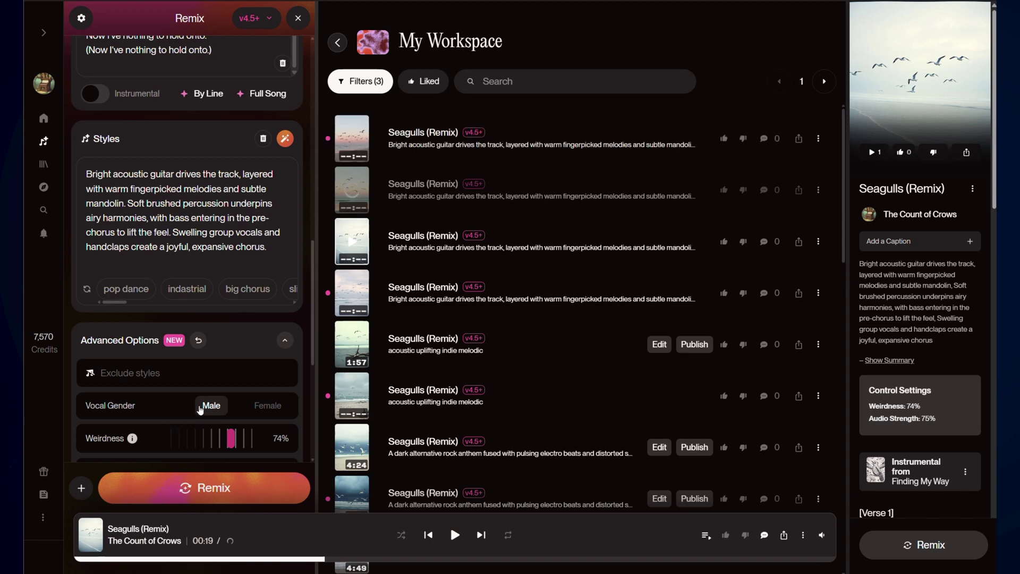
pyautogui.click(352, 142)
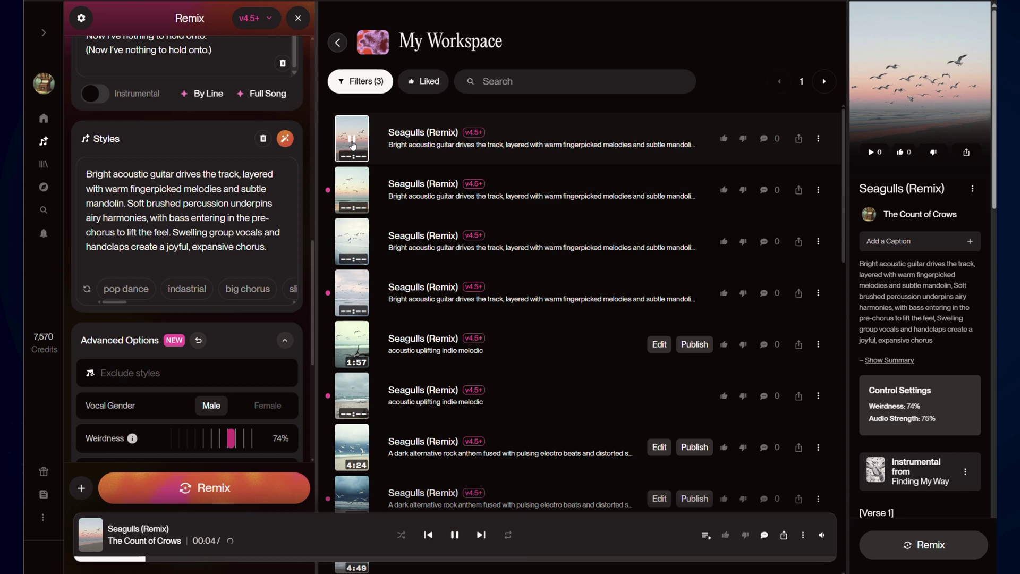
pyautogui.click(456, 543)
pyautogui.scroll(-3, 238, 346)
pyautogui.scroll(-2, 239, 346)
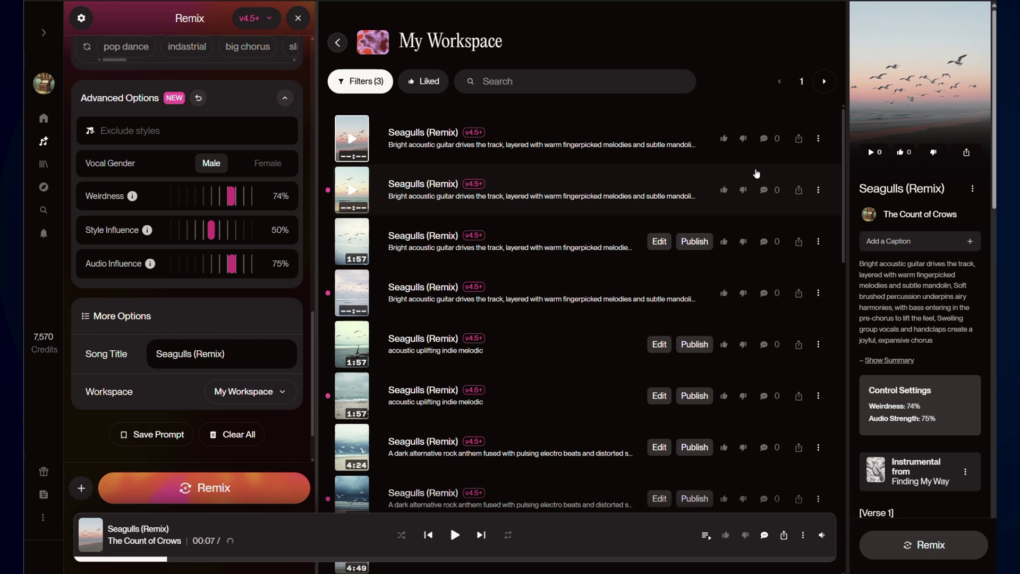
pyautogui.scroll(-1, 248, 356)
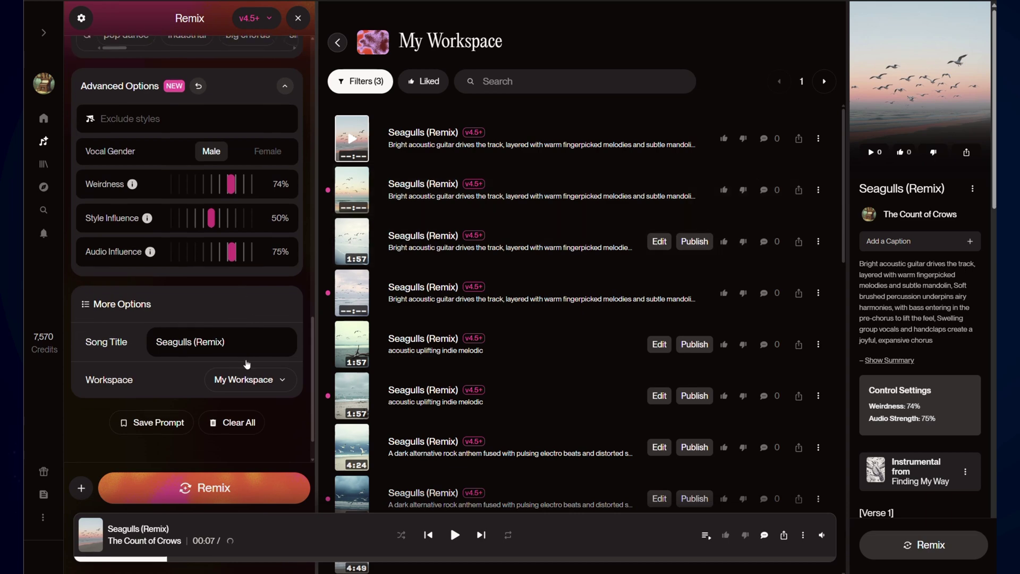
pyautogui.scroll(4, 248, 356)
pyautogui.scroll(2, 247, 351)
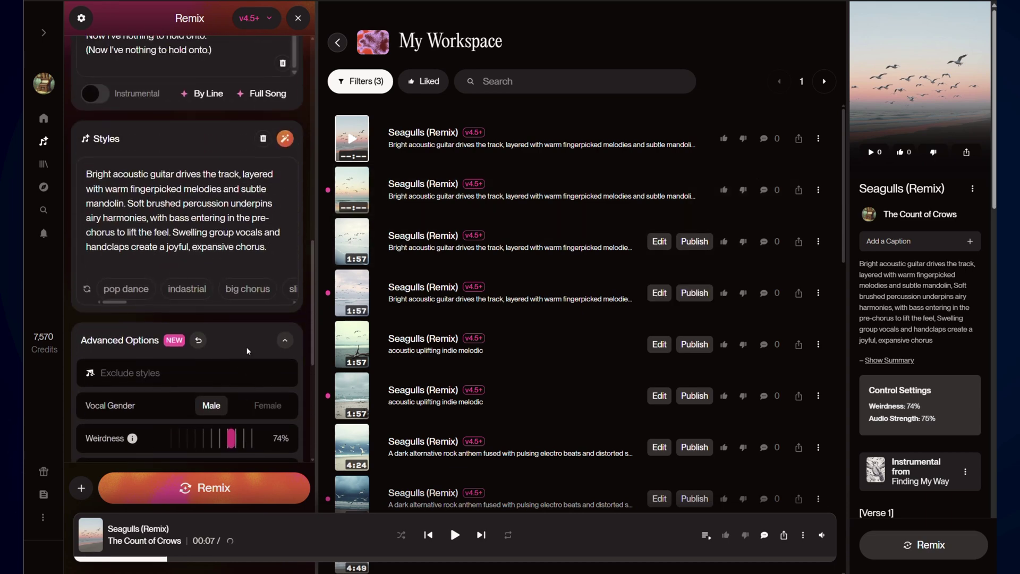
pyautogui.scroll(-3, 246, 345)
pyautogui.scroll(2, 246, 341)
pyautogui.scroll(8, 246, 338)
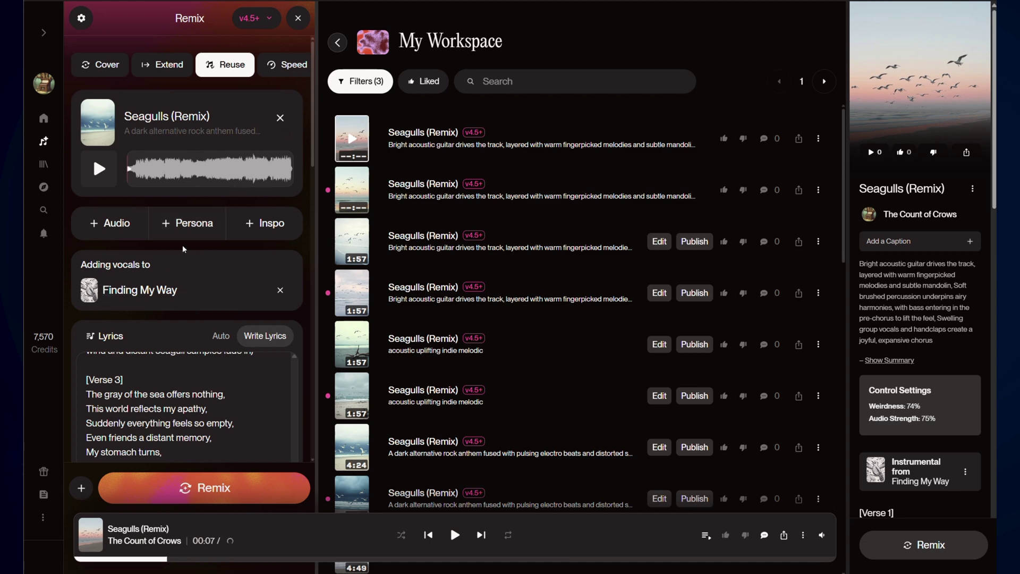
# Add the Hazel Style persona to the remix.
pyautogui.click(183, 228)
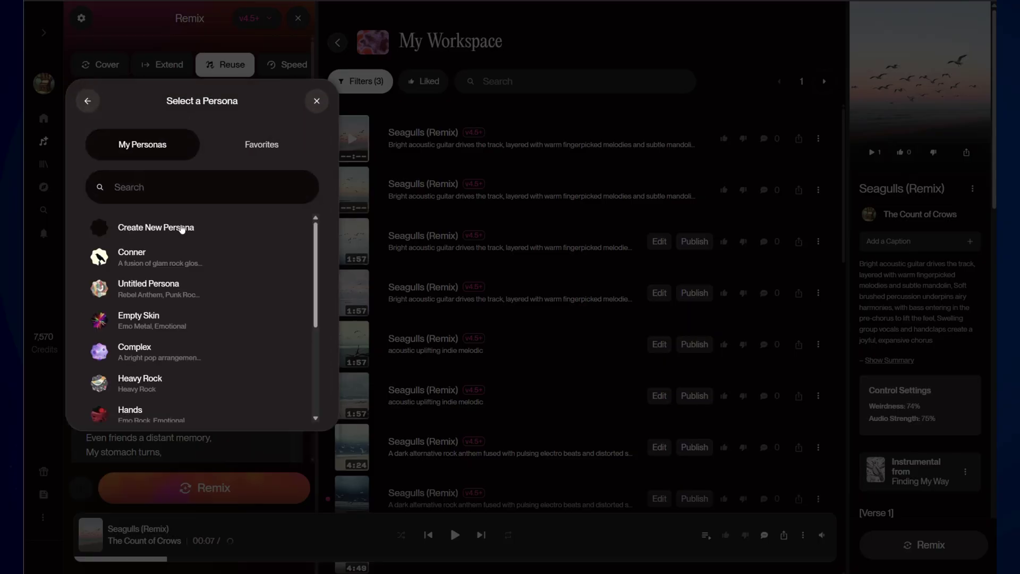
pyautogui.scroll(-3, 212, 276)
pyautogui.scroll(3, 213, 275)
pyautogui.scroll(-3, 162, 294)
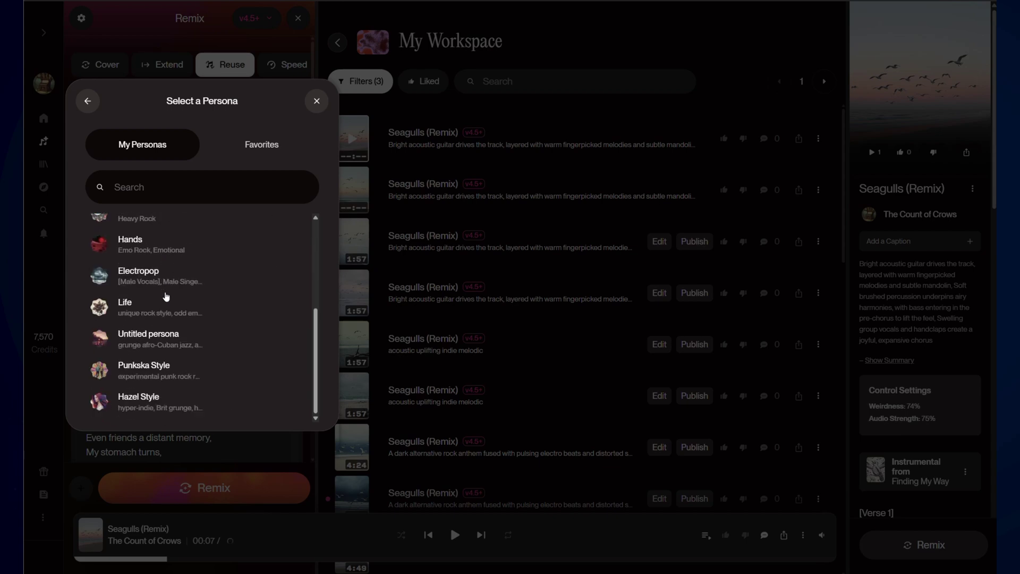
pyautogui.click(184, 402)
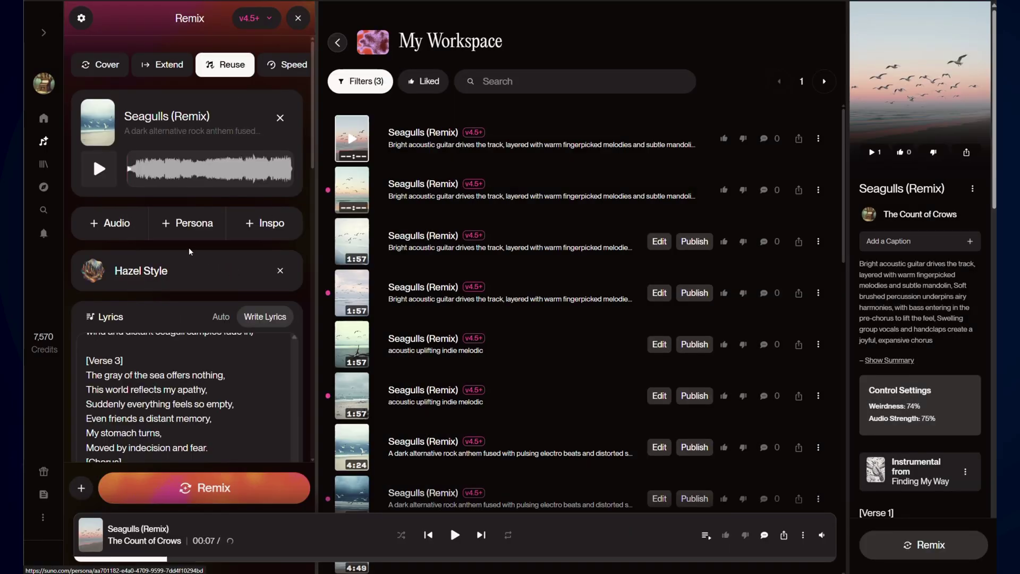
# Generate two versions styled hyper-indie, Brit grunge, hyper-Egyptian, spanish acoustic rock.
pyautogui.scroll(-1, 187, 259)
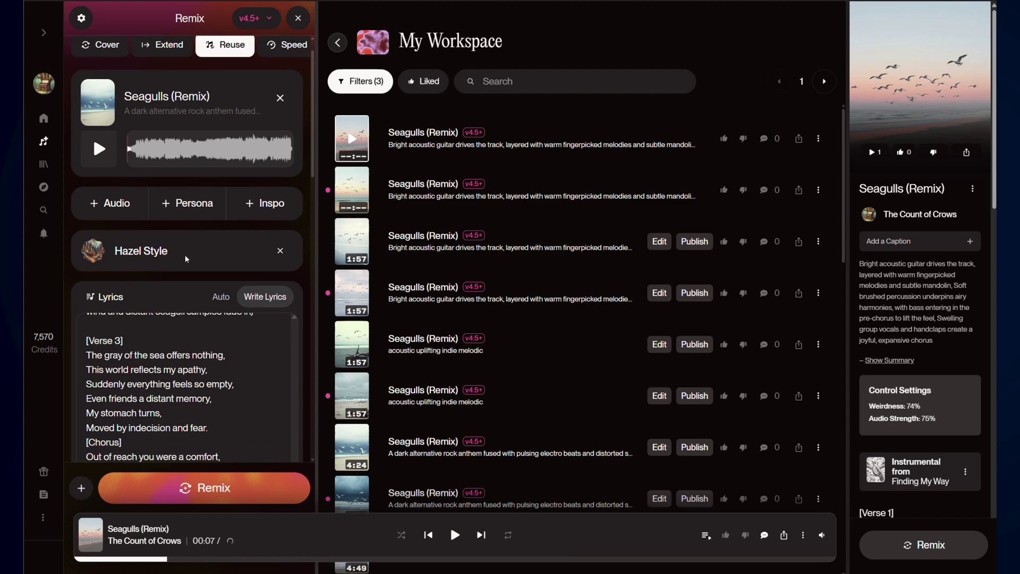
pyautogui.scroll(-10, 187, 259)
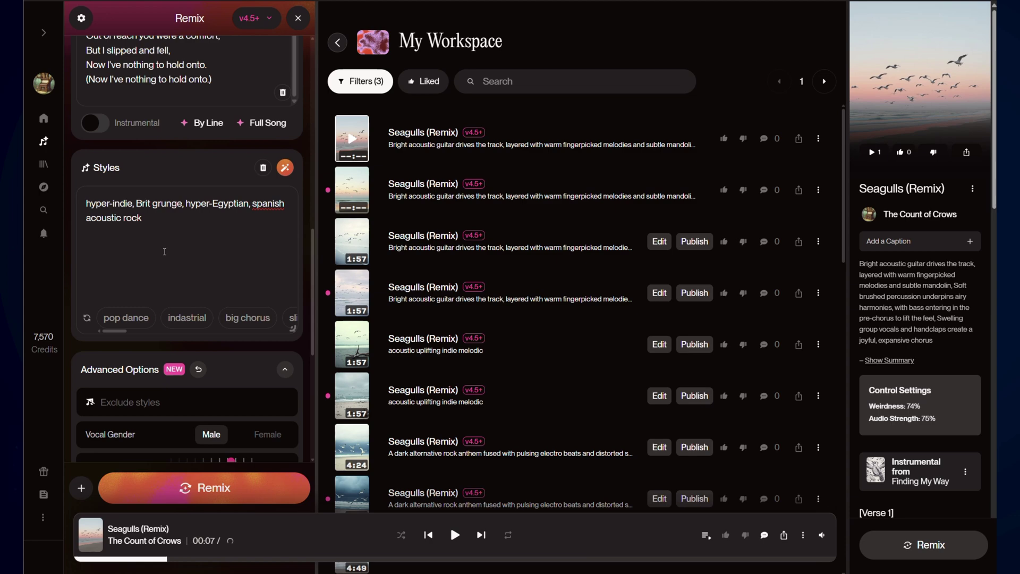
pyautogui.click(247, 492)
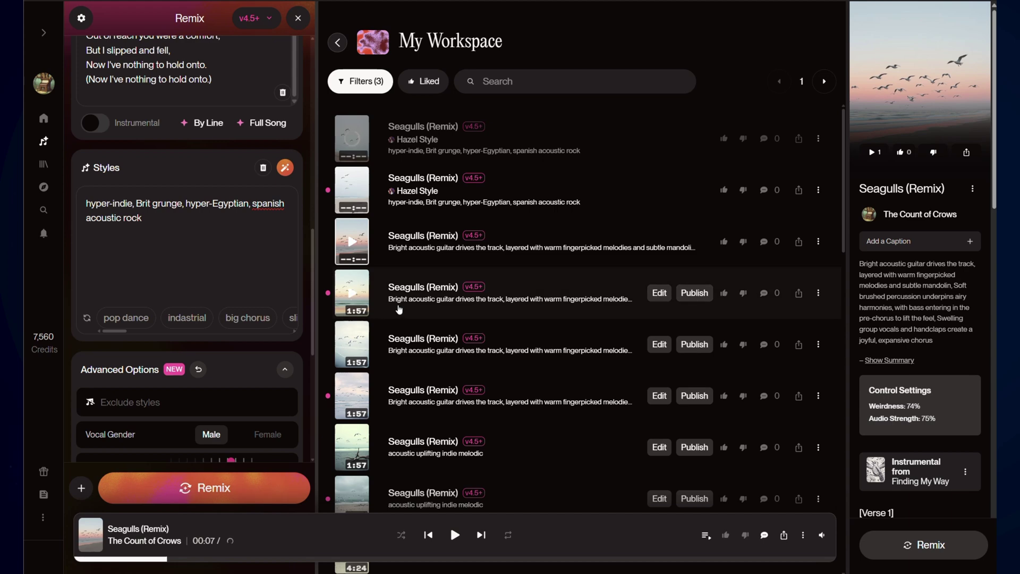
# Play the Hazel Style persona's Hazel song, then play the top Hazel Style remix.
pyautogui.click(416, 194)
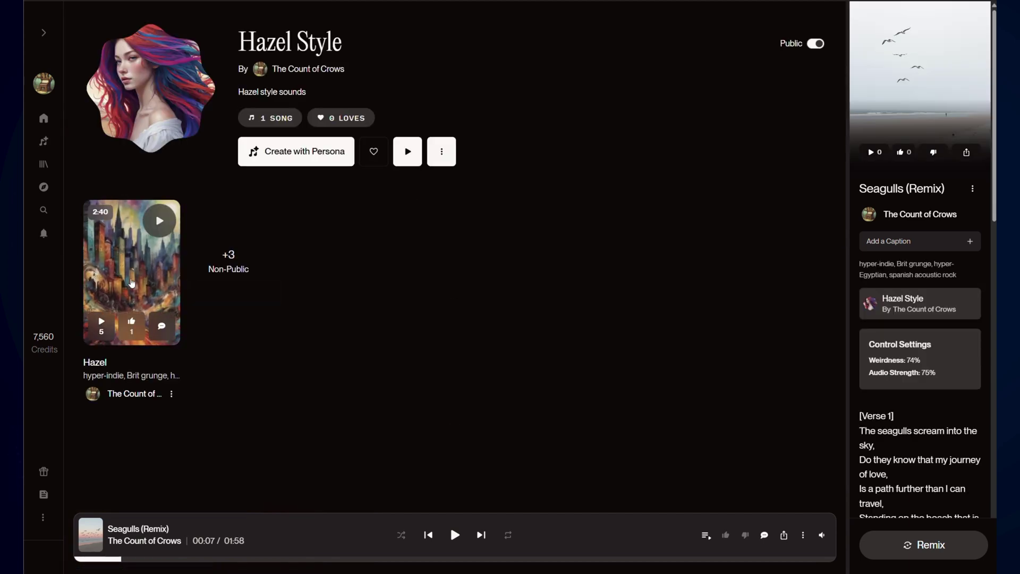
pyautogui.moveTo(131, 278)
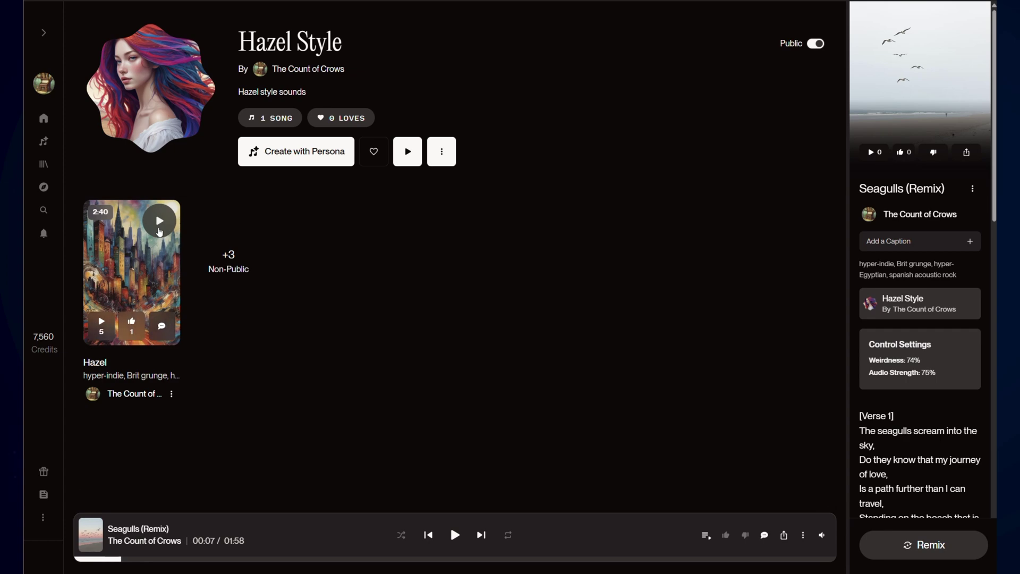
pyautogui.click(165, 229)
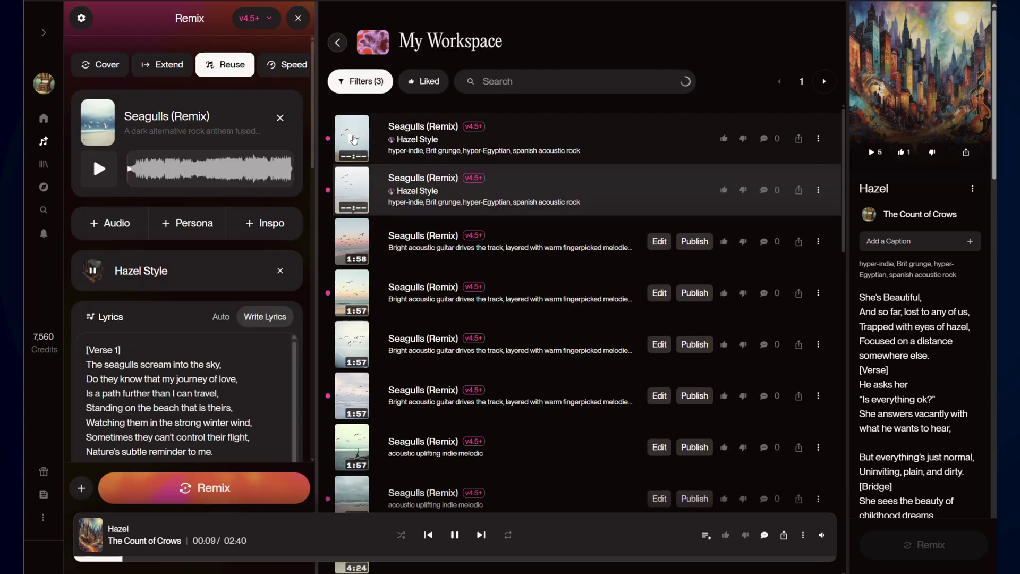
pyautogui.click(354, 140)
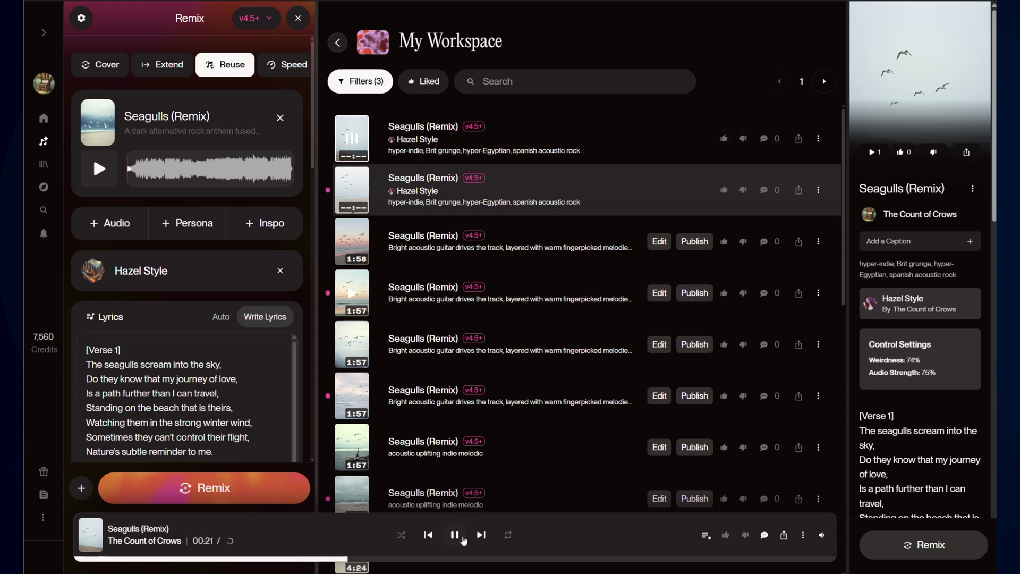
# Pause the Hazel Style Seagulls remix at about 22 seconds.
pyautogui.click(353, 139)
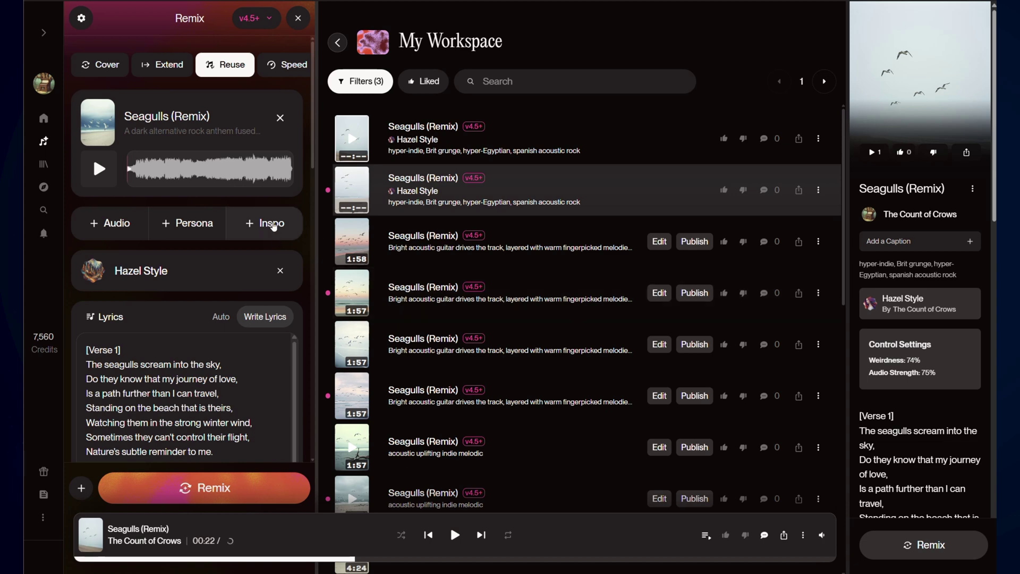
pyautogui.click(273, 224)
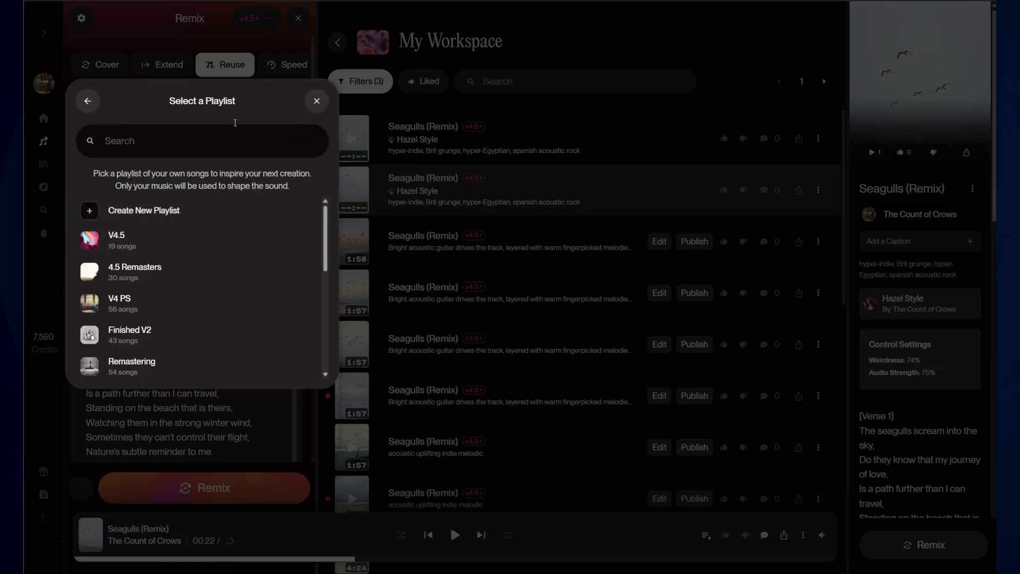
pyautogui.scroll(-8, 200, 243)
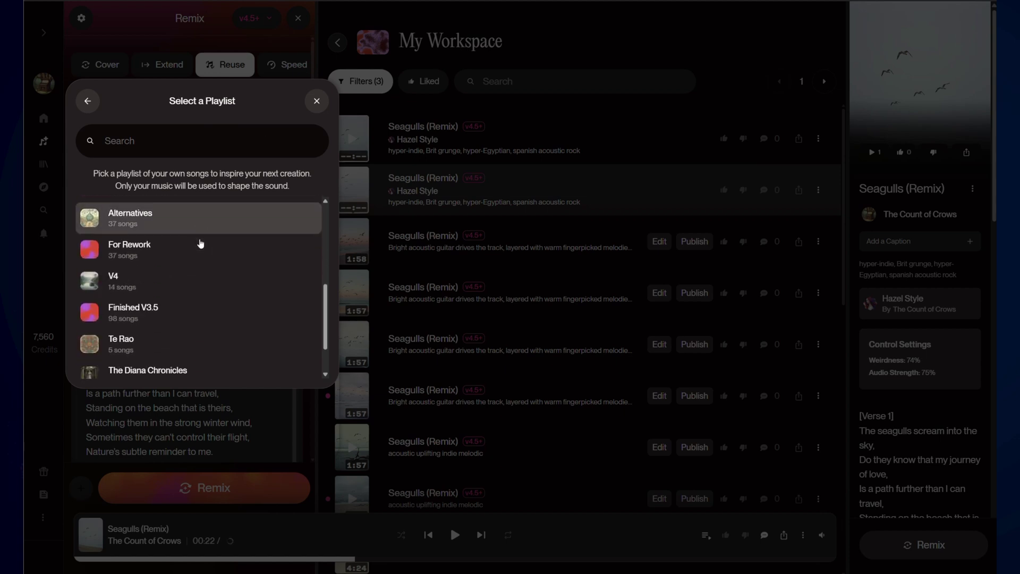
pyautogui.scroll(-5, 200, 243)
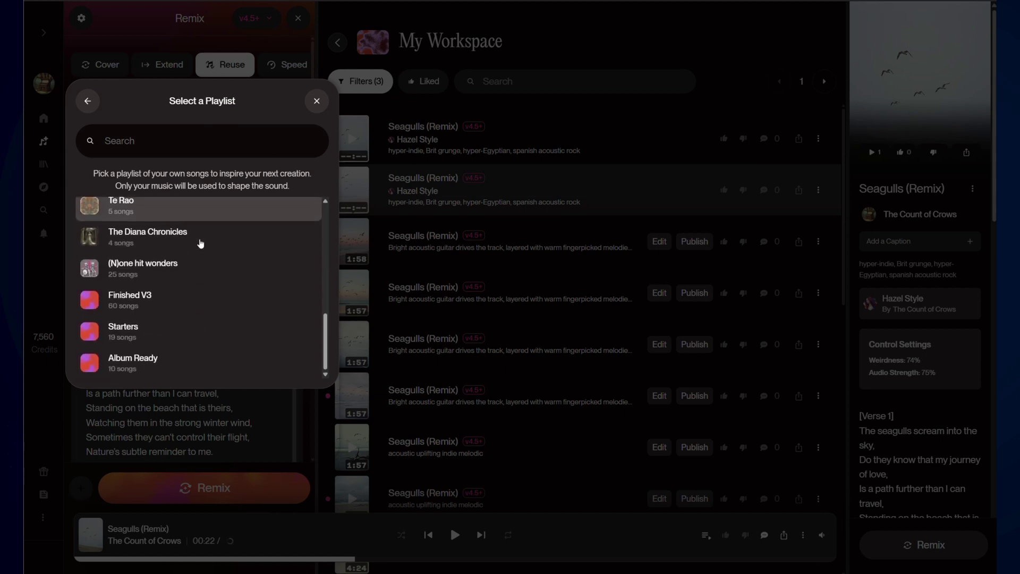
pyautogui.scroll(13, 218, 275)
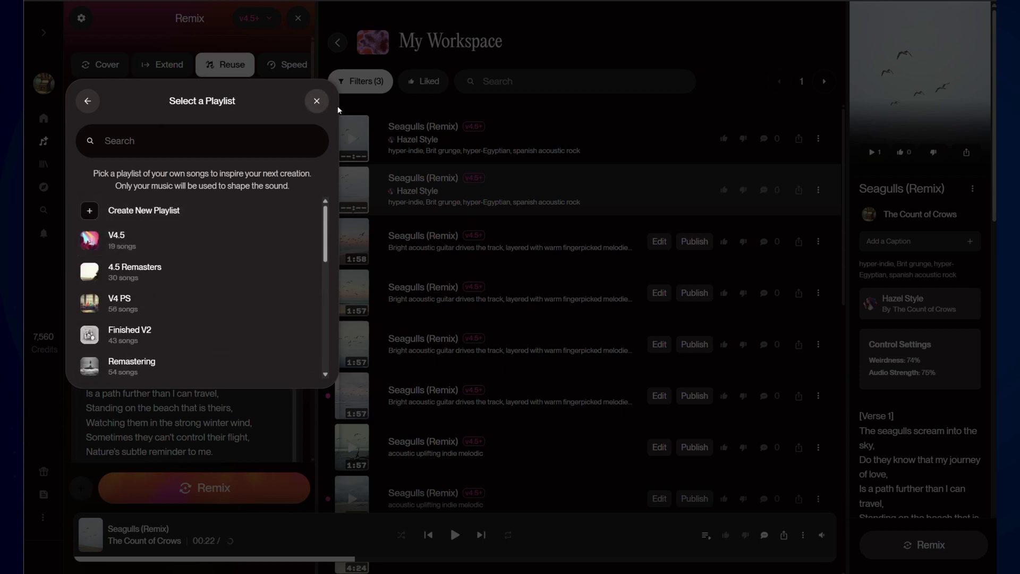
pyautogui.click(318, 103)
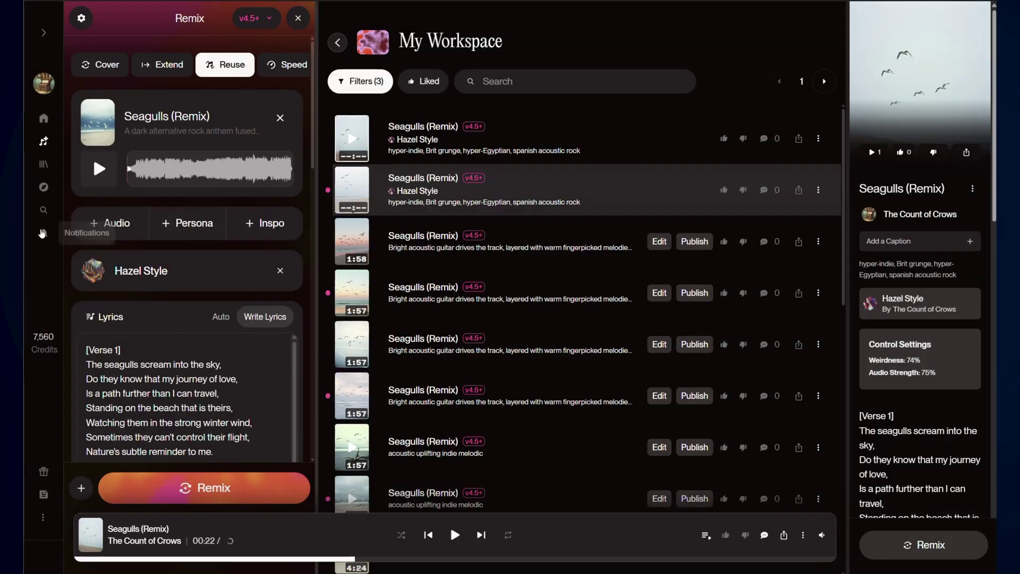
pyautogui.click(45, 165)
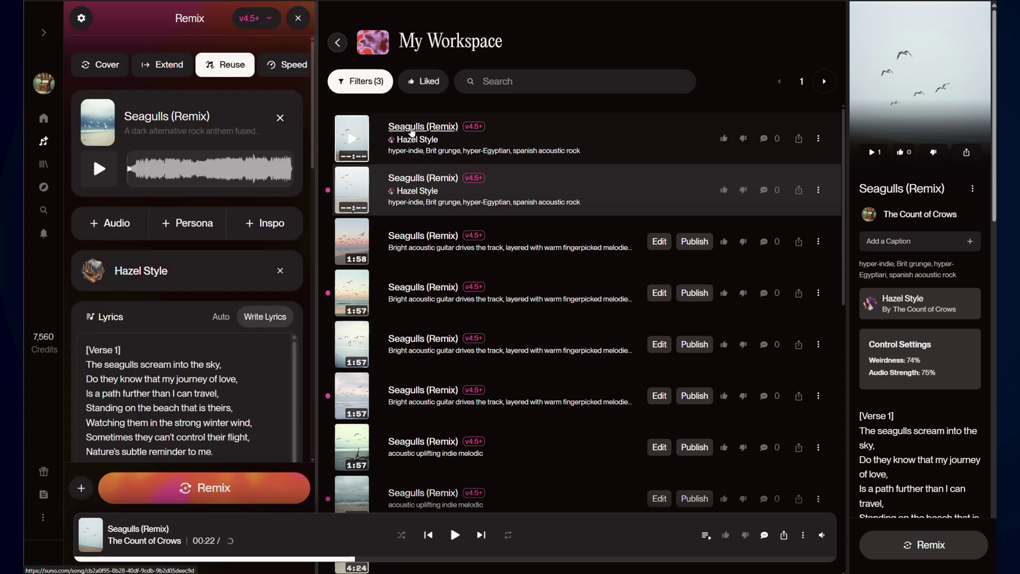
pyautogui.click(412, 128)
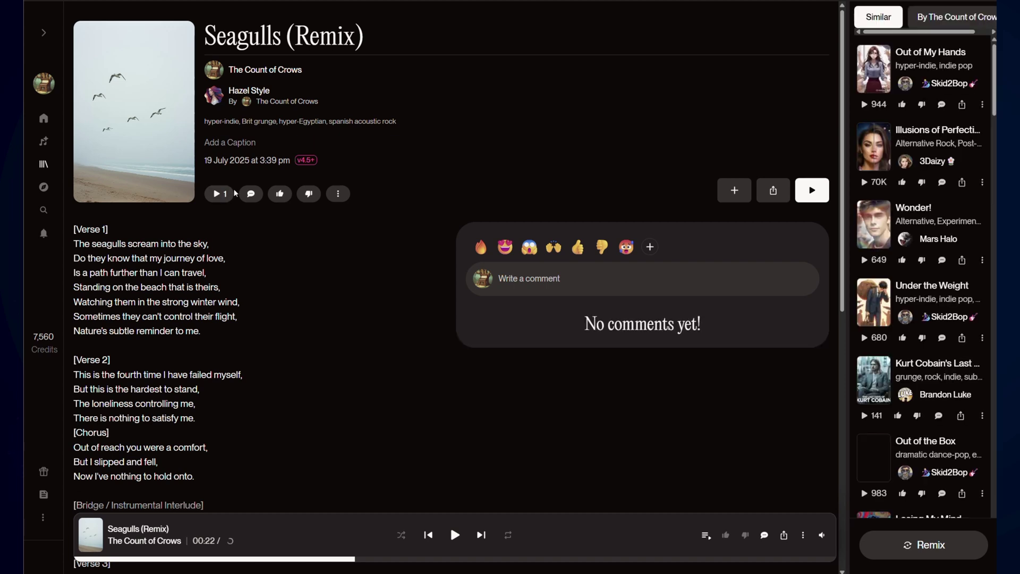
pyautogui.click(338, 193)
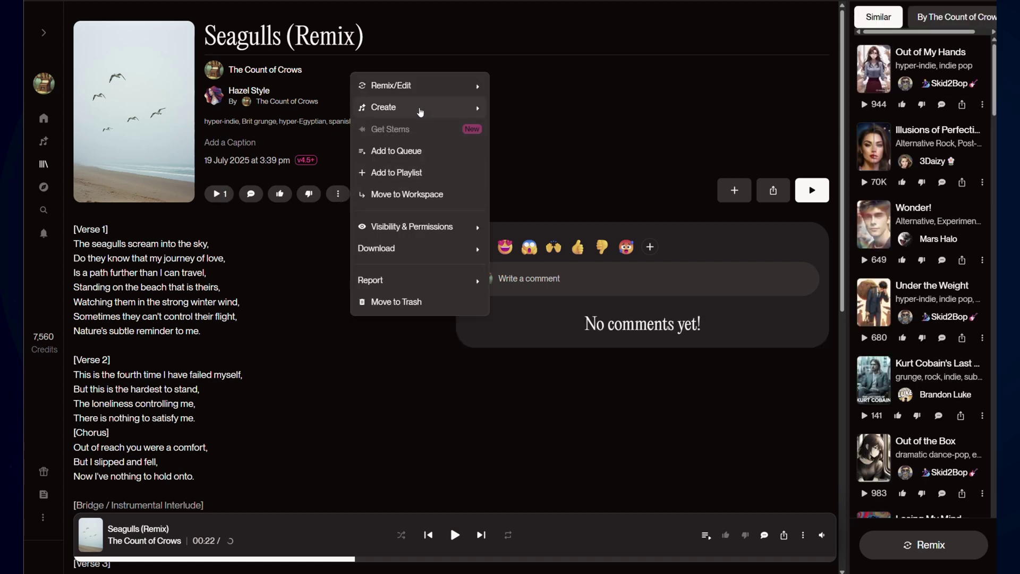
pyautogui.moveTo(419, 95)
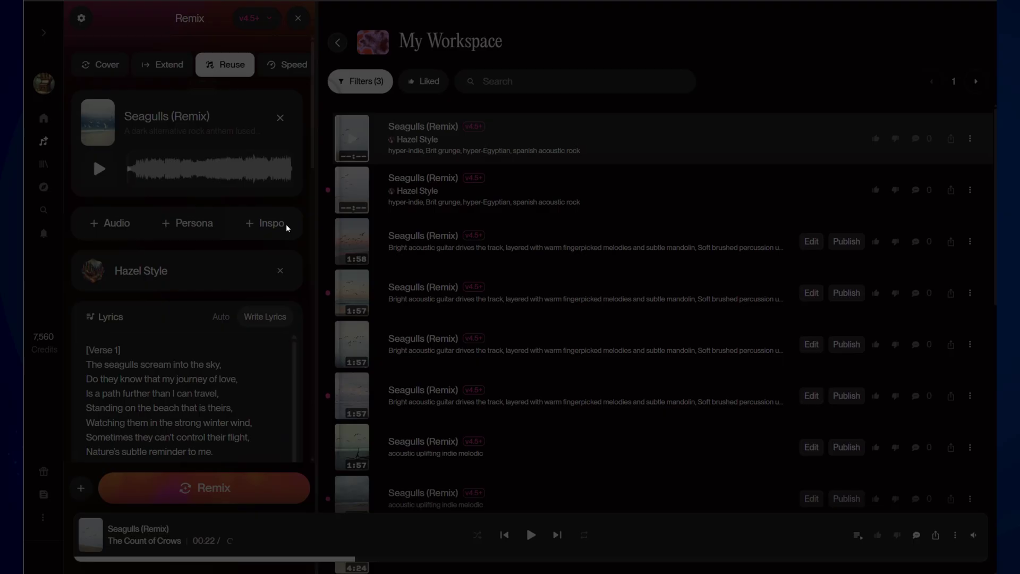
# Add the V4.5 playlist as Inspiration and remix Seagulls into two more Hazel Style versions.
pyautogui.click(286, 225)
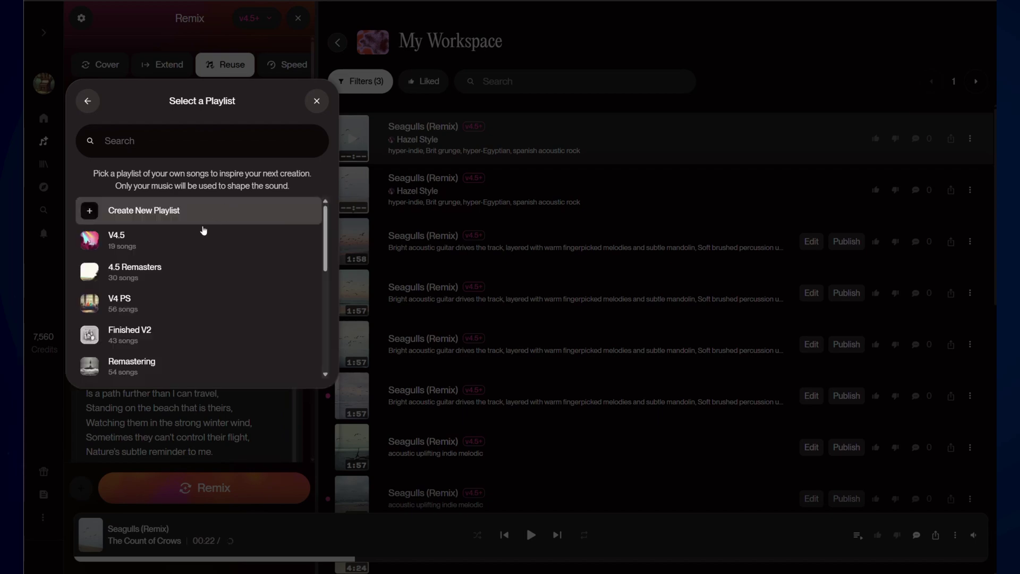
pyautogui.click(211, 246)
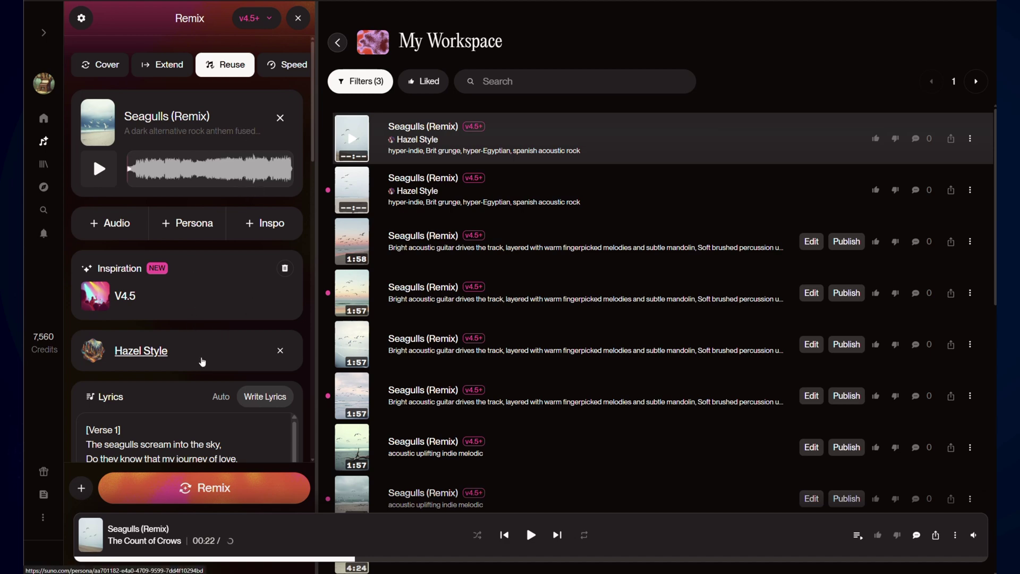
pyautogui.scroll(-4, 202, 362)
pyautogui.click(218, 489)
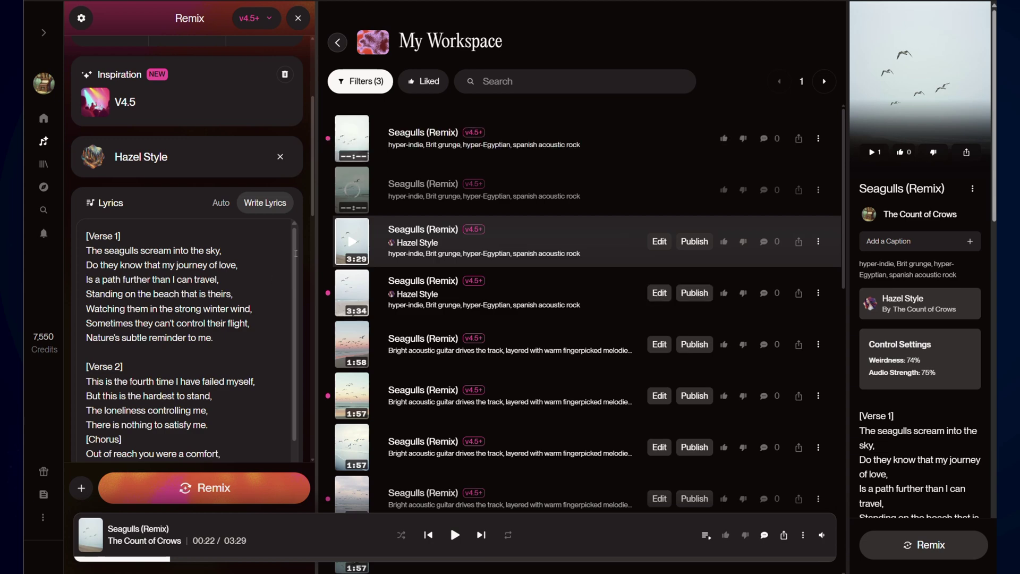
# Play the newest Seagulls (Remix) version and pause it at 00:22.
pyautogui.click(348, 142)
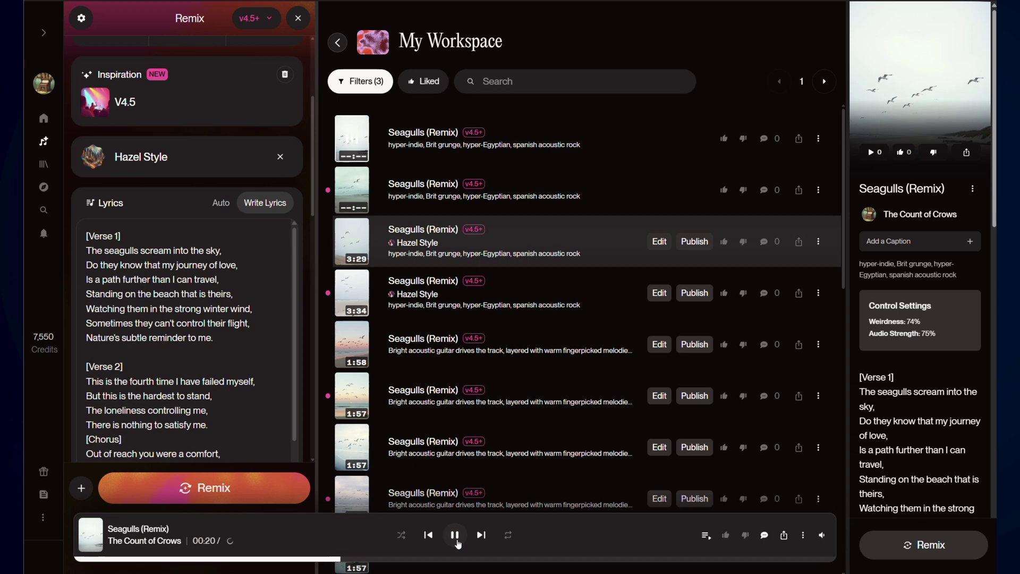
pyautogui.click(459, 541)
pyautogui.scroll(-10, 218, 213)
pyautogui.scroll(8, 181, 225)
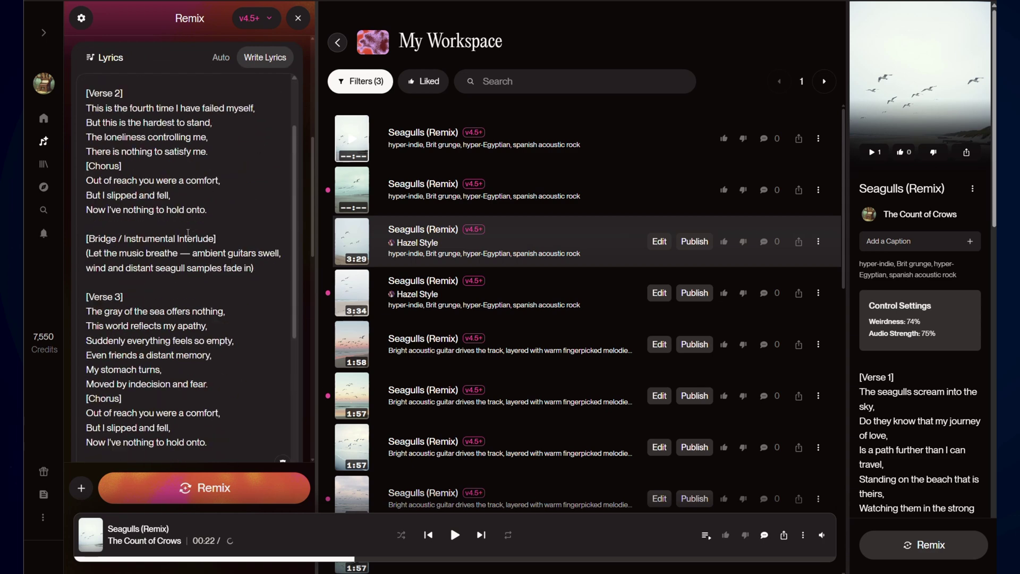
pyautogui.scroll(5, 180, 225)
pyautogui.click(116, 223)
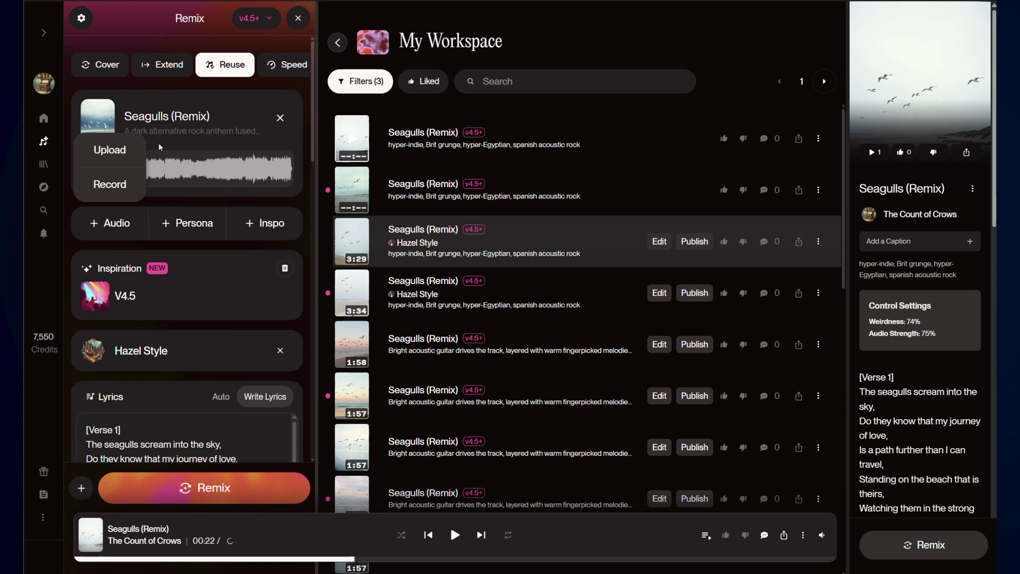
pyautogui.click(92, 154)
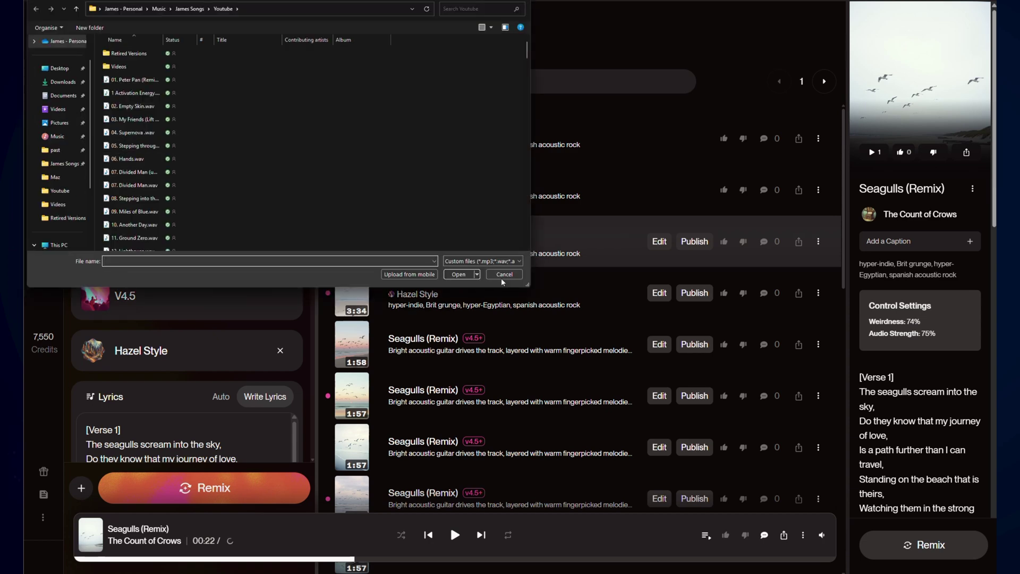
pyautogui.click(505, 274)
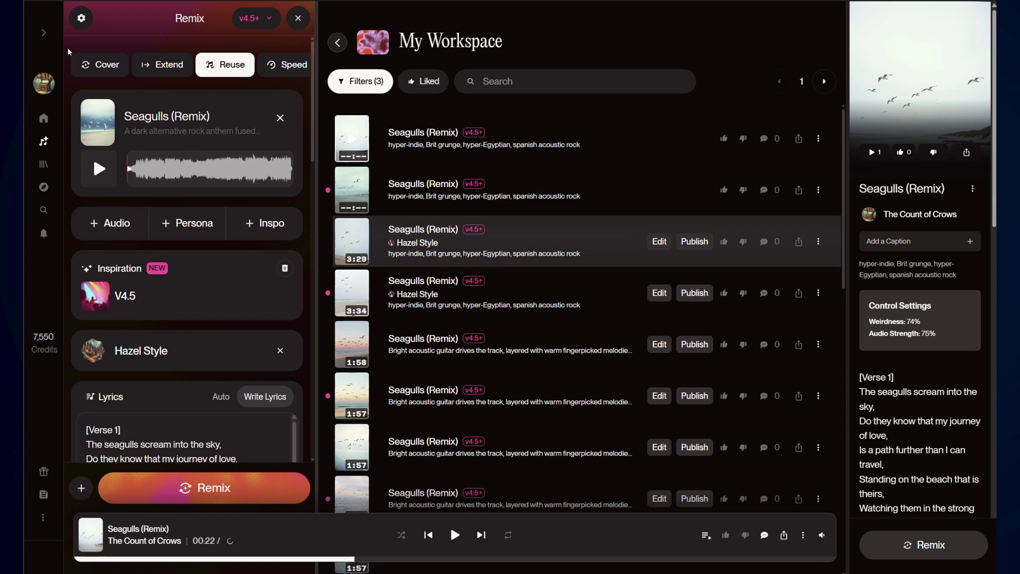
# Enhance the Styles prompt into a fuller gritty Brit grunge, syncopated hyper-indie beats description.
pyautogui.scroll(-4, 158, 179)
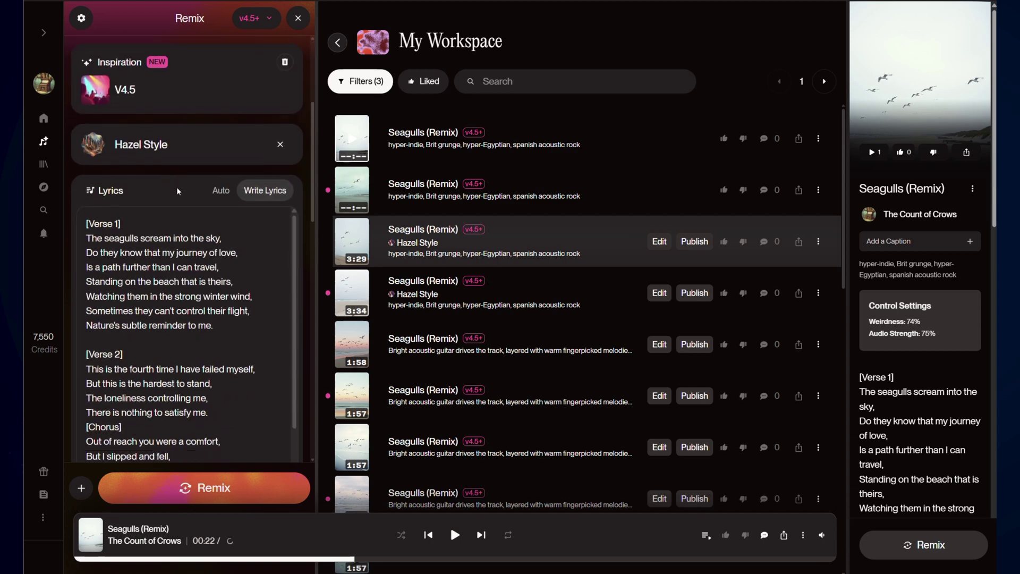
pyautogui.scroll(-8, 177, 186)
pyautogui.scroll(3, 175, 189)
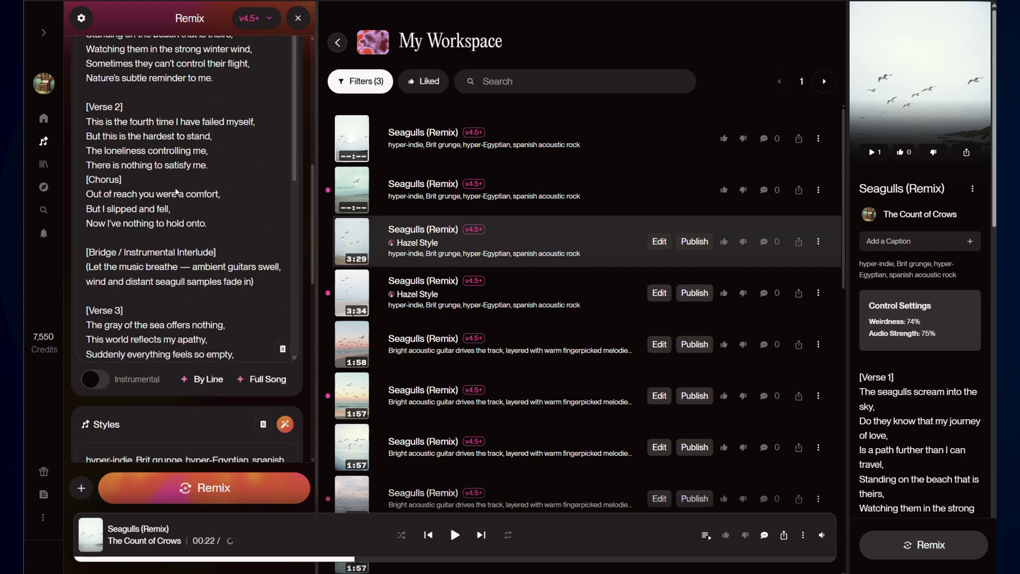
pyautogui.scroll(10, 177, 190)
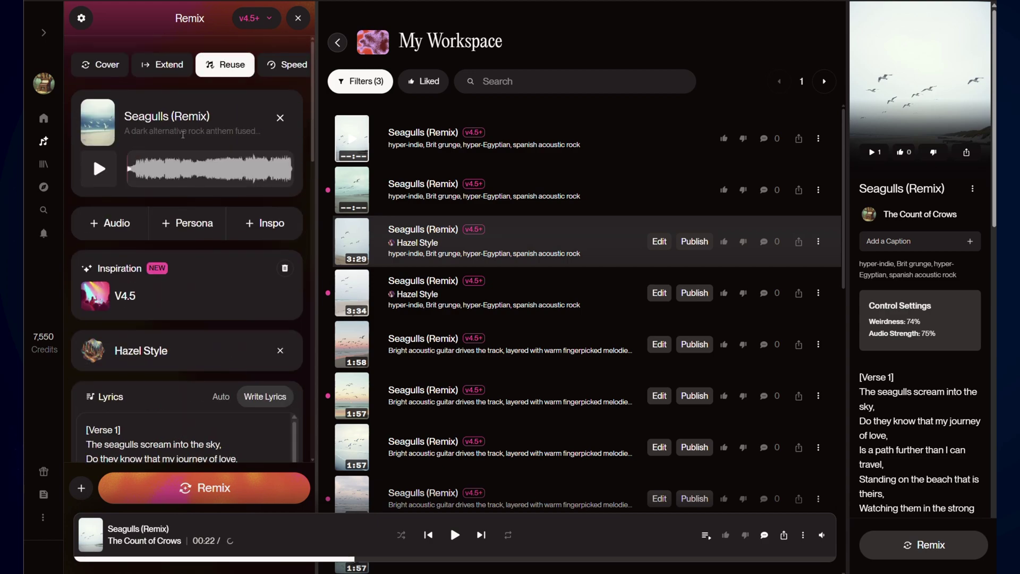
pyautogui.scroll(-5, 180, 144)
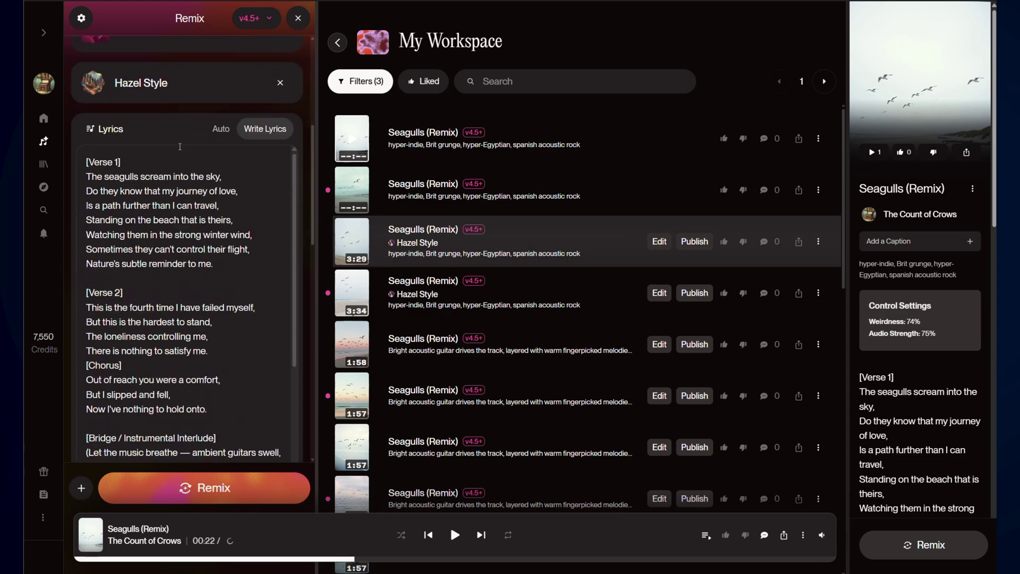
pyautogui.scroll(-15, 180, 146)
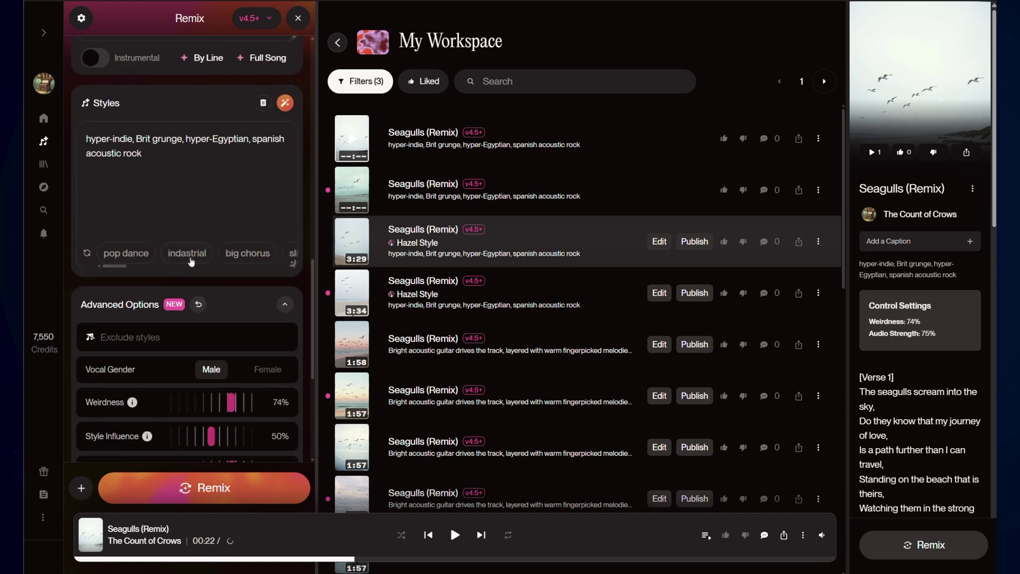
pyautogui.click(286, 103)
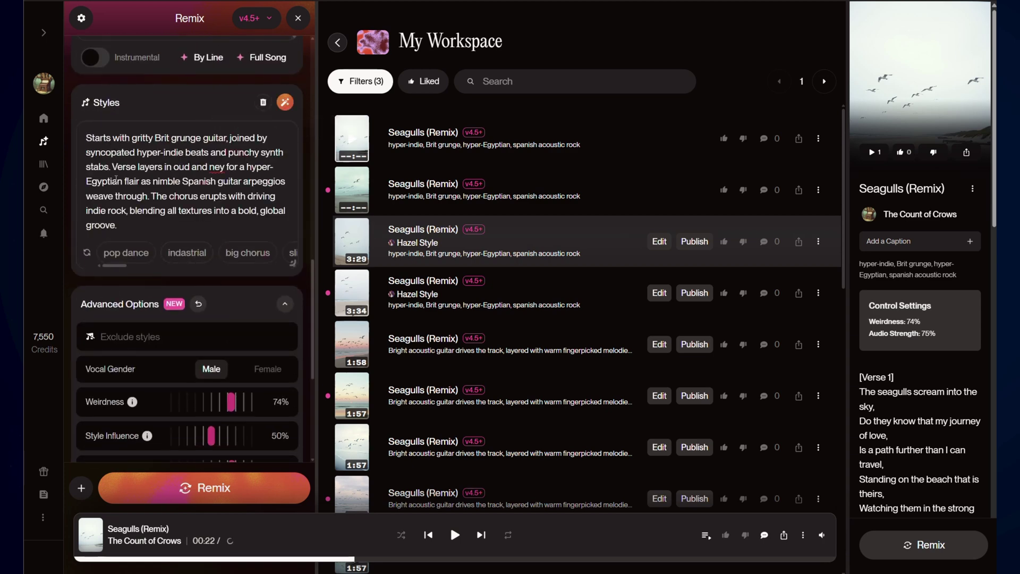
pyautogui.scroll(-5, 116, 179)
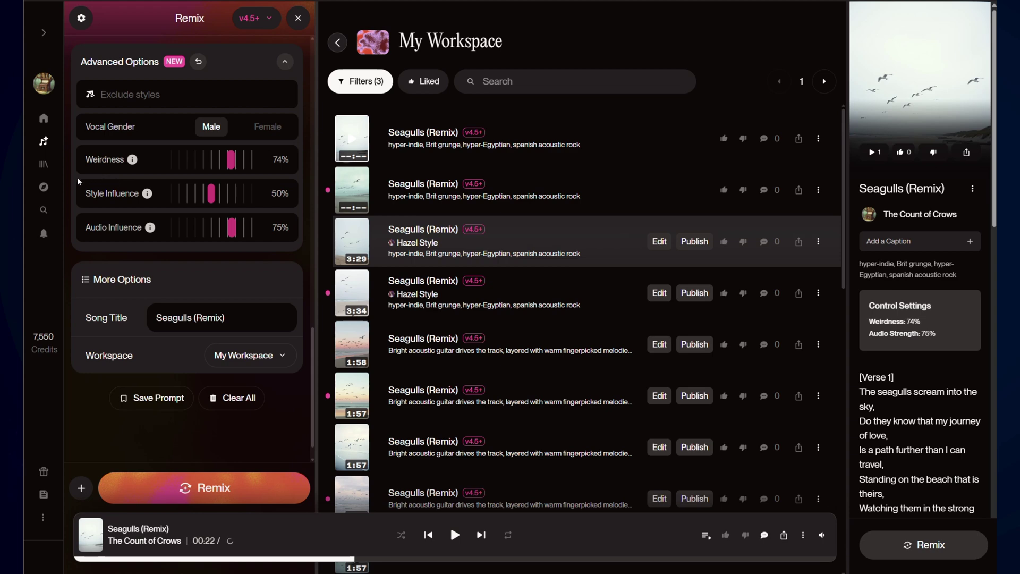
pyautogui.scroll(5, 140, 212)
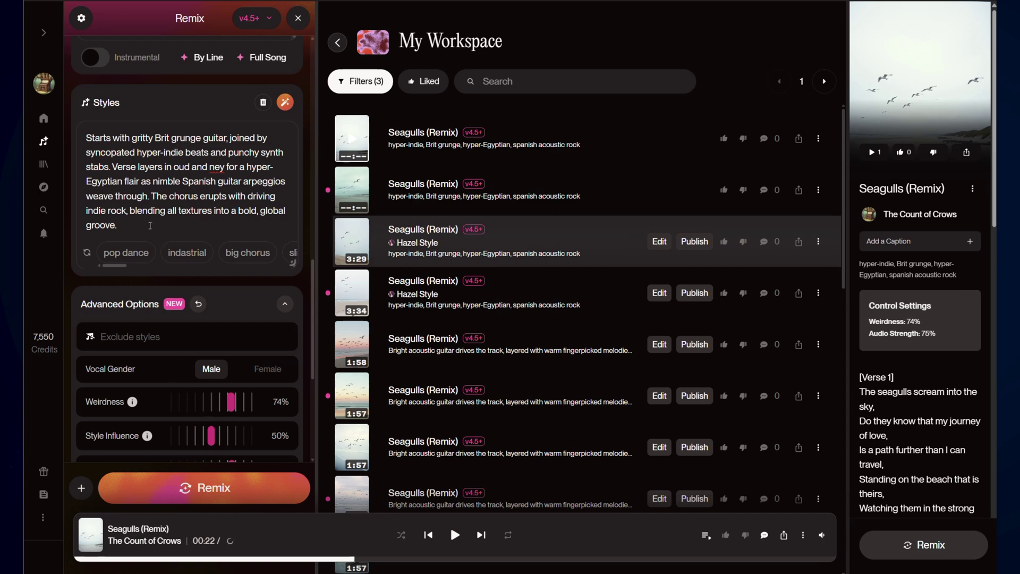
# Remix with the enhanced style prompt, then play the two new Seagulls (Remix) versions to compare them.
pyautogui.click(220, 494)
pyautogui.scroll(3, 204, 292)
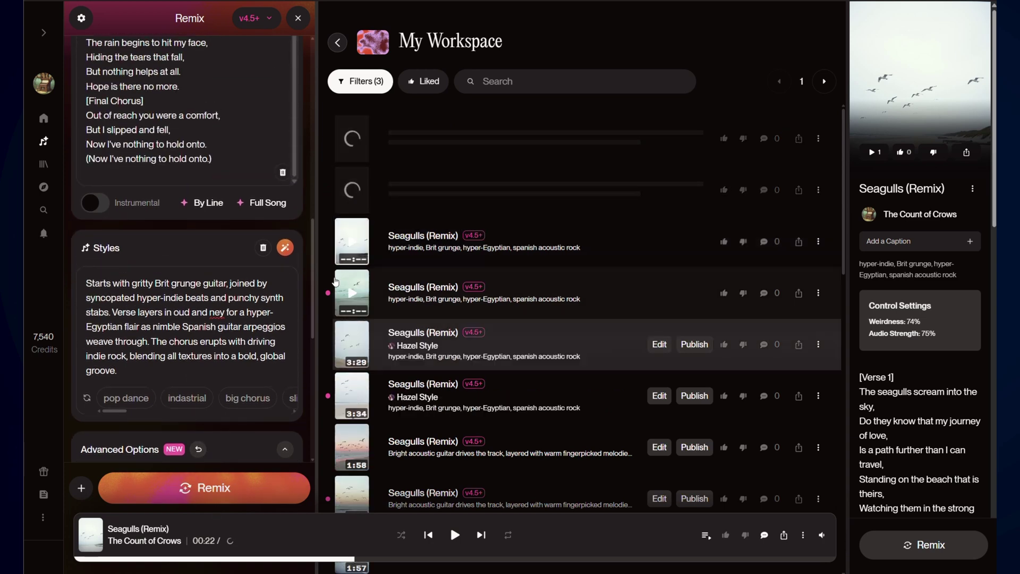
pyautogui.click(353, 296)
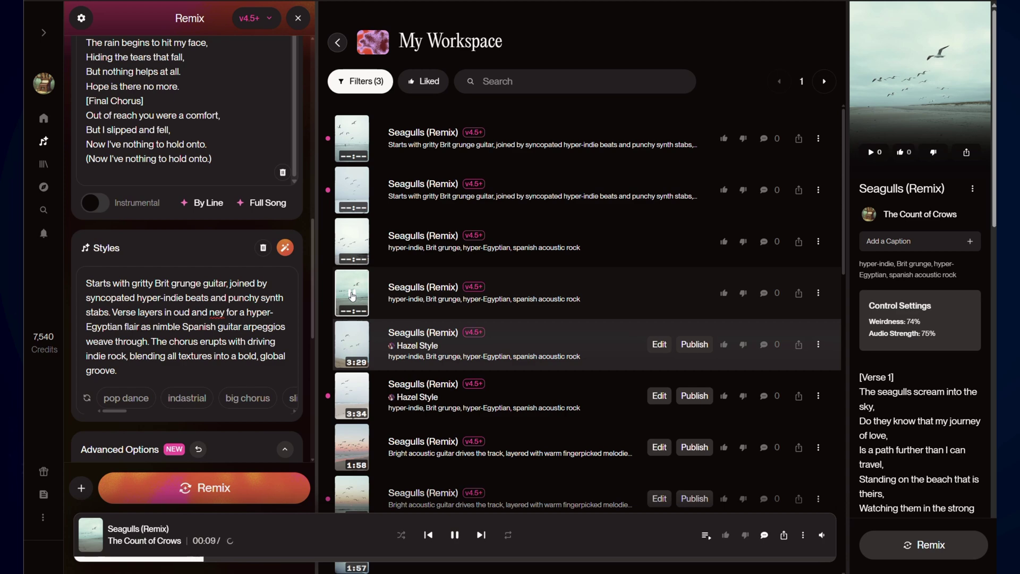
pyautogui.click(352, 296)
pyautogui.click(350, 139)
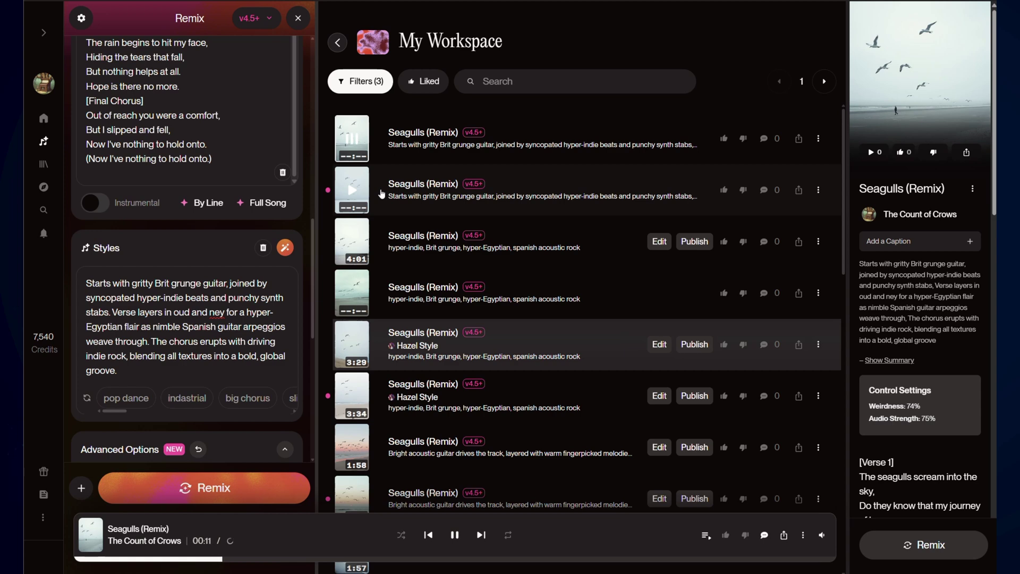
# Pause the first remix at 00:13 and look over the action menus of the first and 4:01 remixes.
pyautogui.click(455, 535)
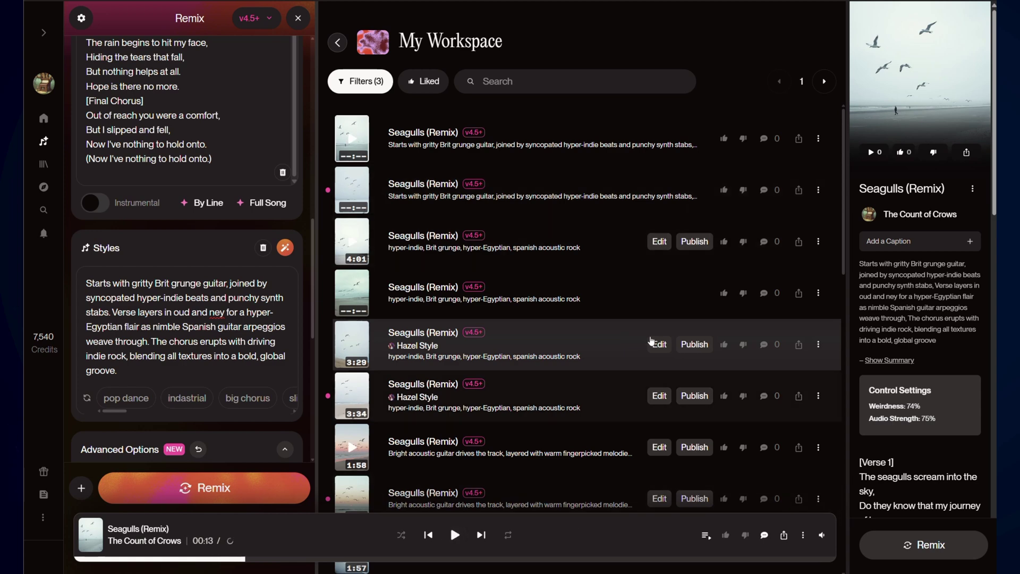
pyautogui.click(819, 140)
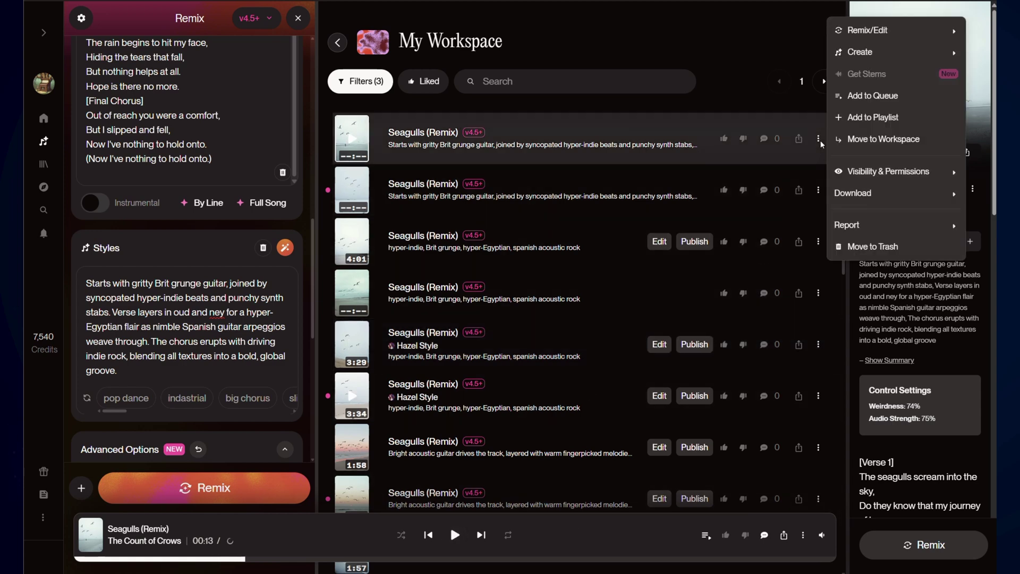
pyautogui.moveTo(850, 171)
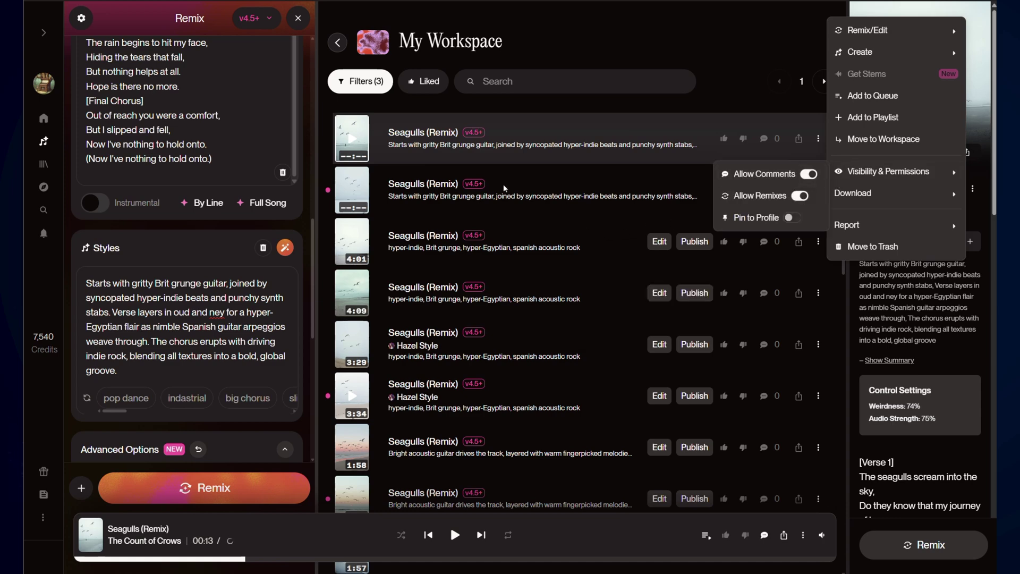
pyautogui.moveTo(926, 198)
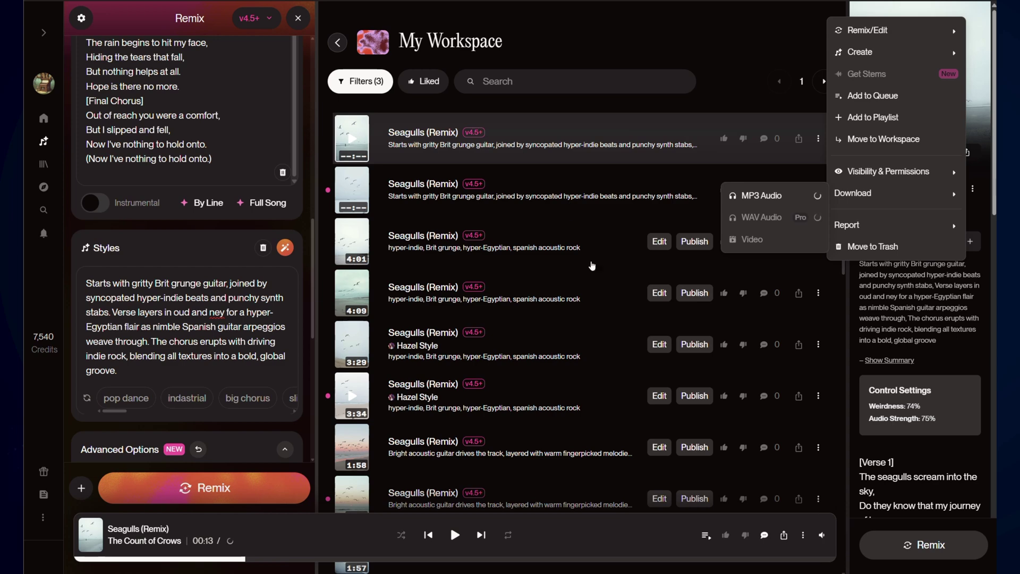
pyautogui.click(648, 258)
pyautogui.click(818, 245)
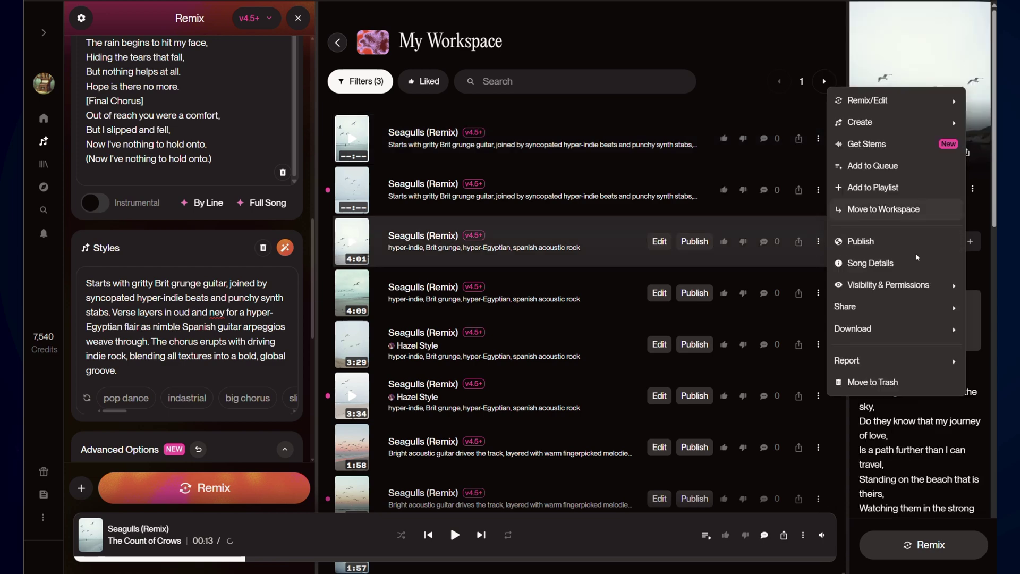
pyautogui.moveTo(915, 331)
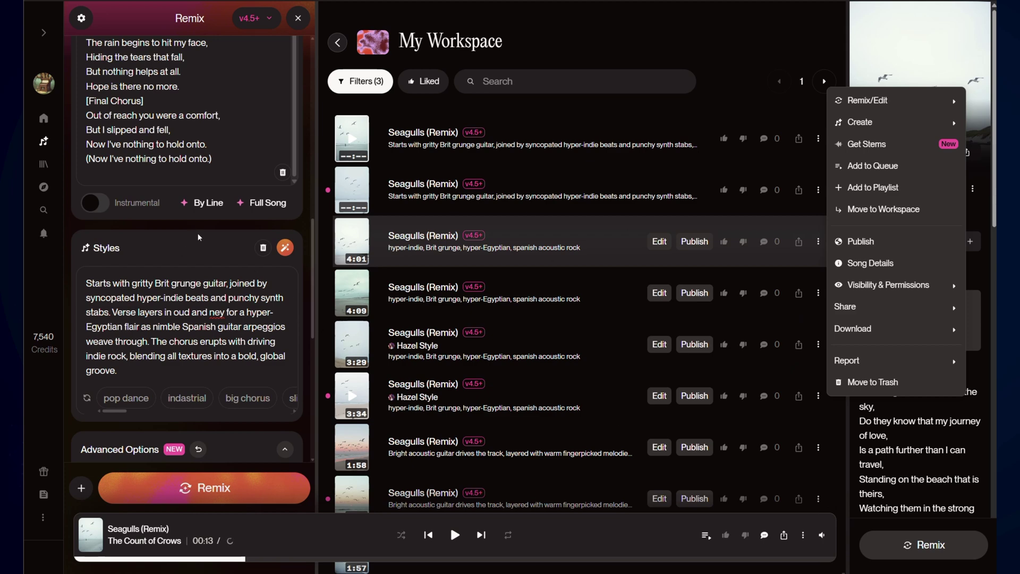
pyautogui.click(186, 249)
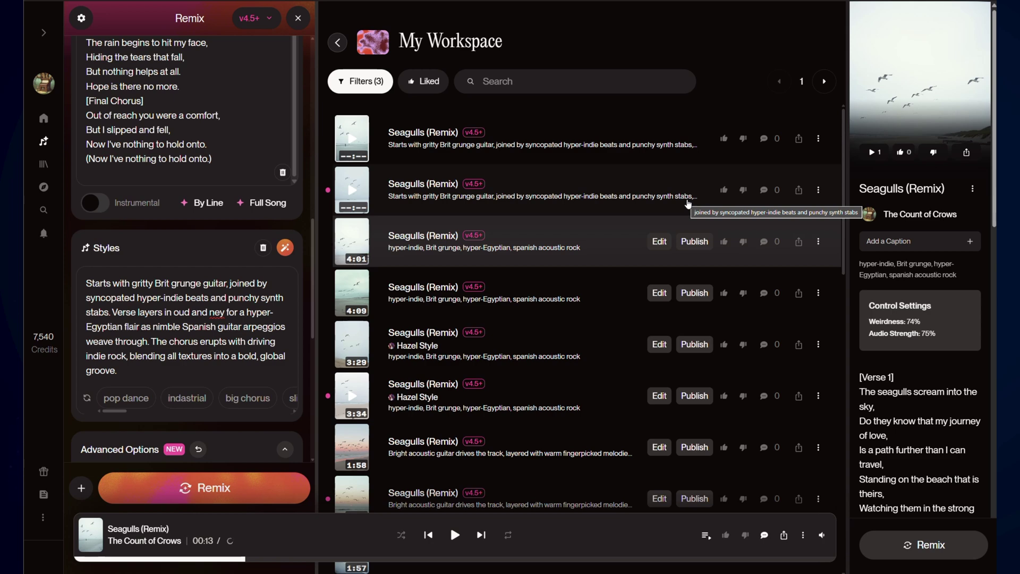
# Delete the V4.5 playlist inspiration and Hazel Style persona, keeping only the Seagulls source and lyrics.
pyautogui.scroll(10, 229, 165)
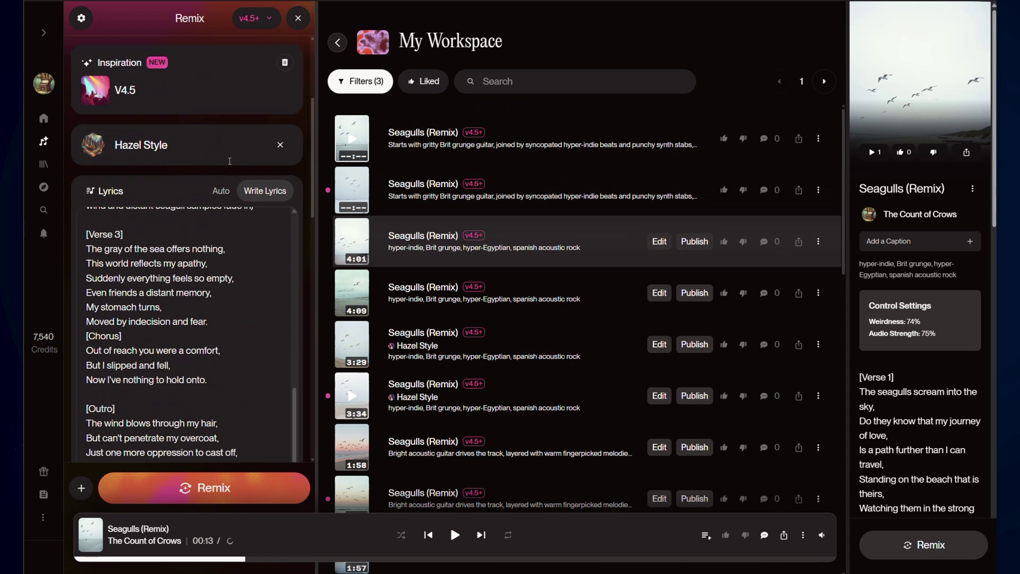
pyautogui.scroll(3, 230, 166)
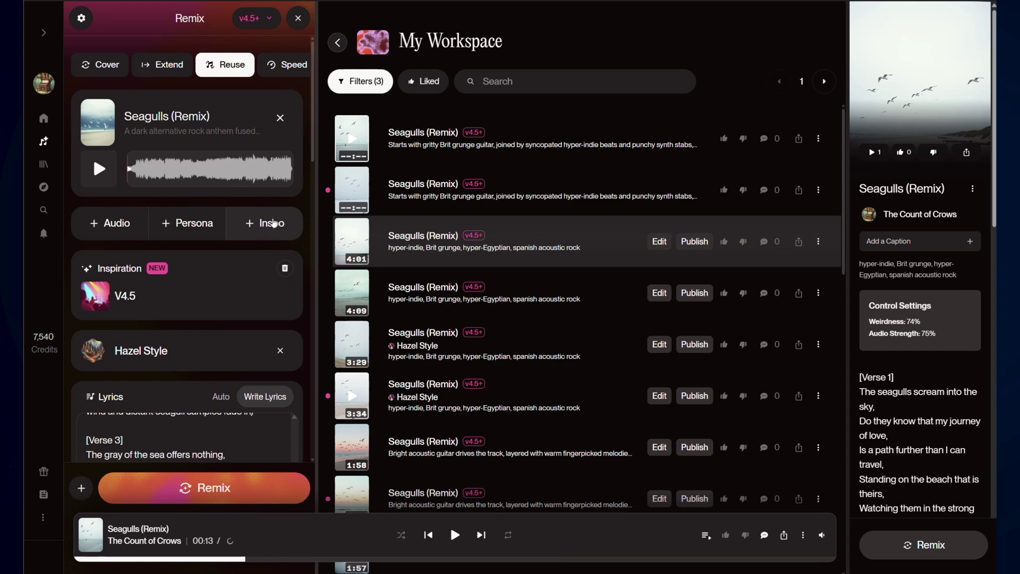
pyautogui.click(274, 223)
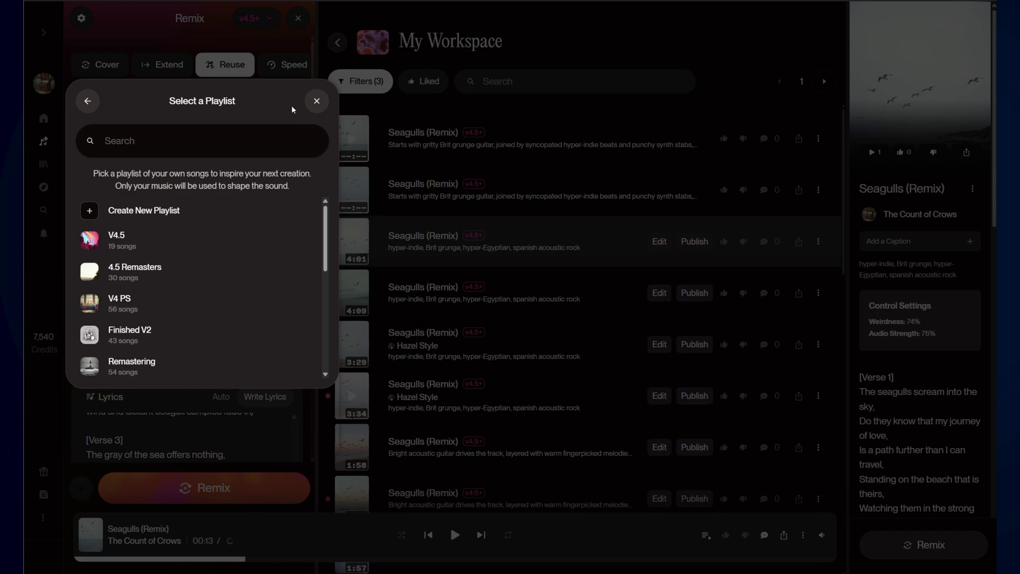
pyautogui.click(314, 104)
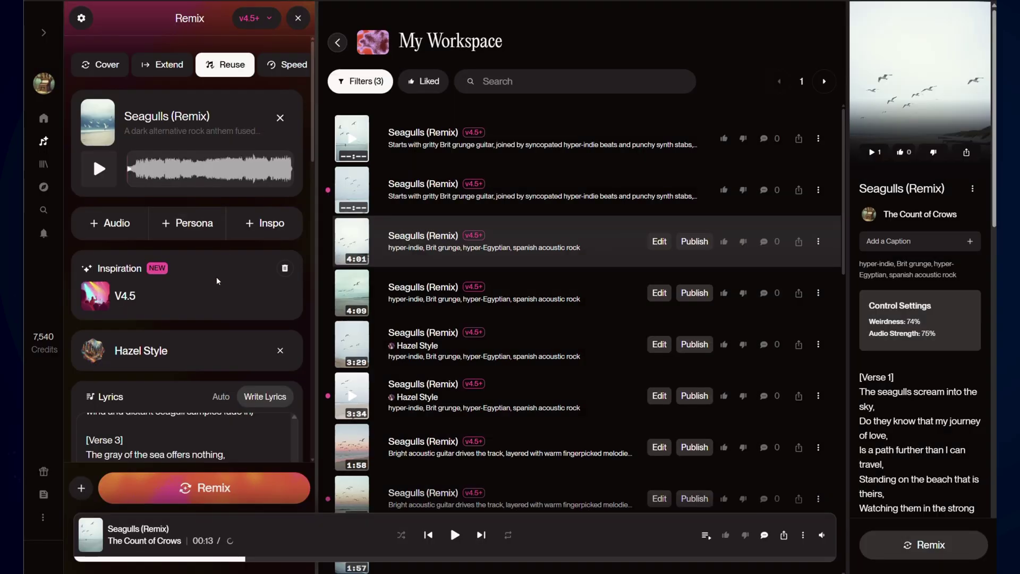
pyautogui.click(285, 269)
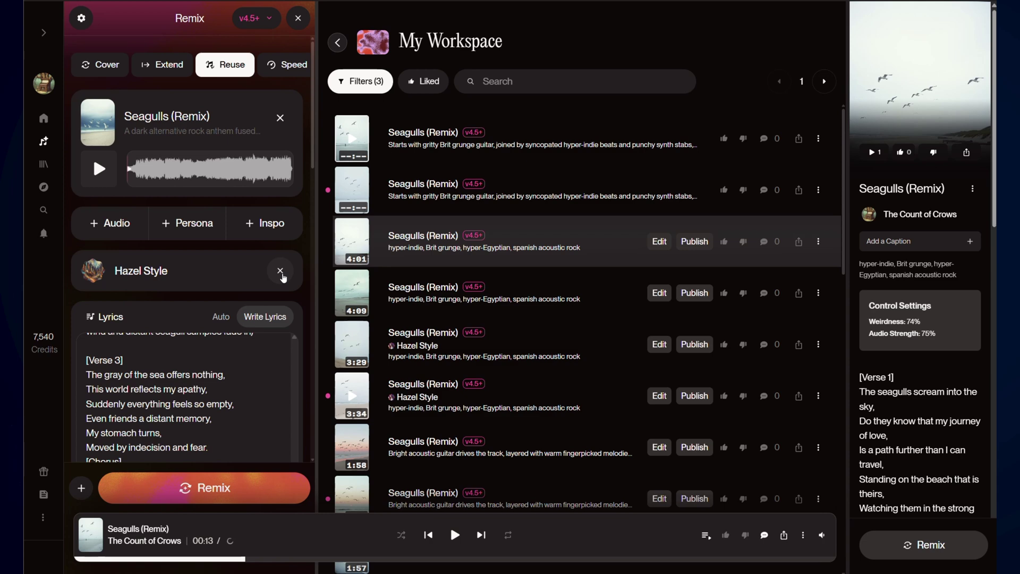
pyautogui.click(281, 272)
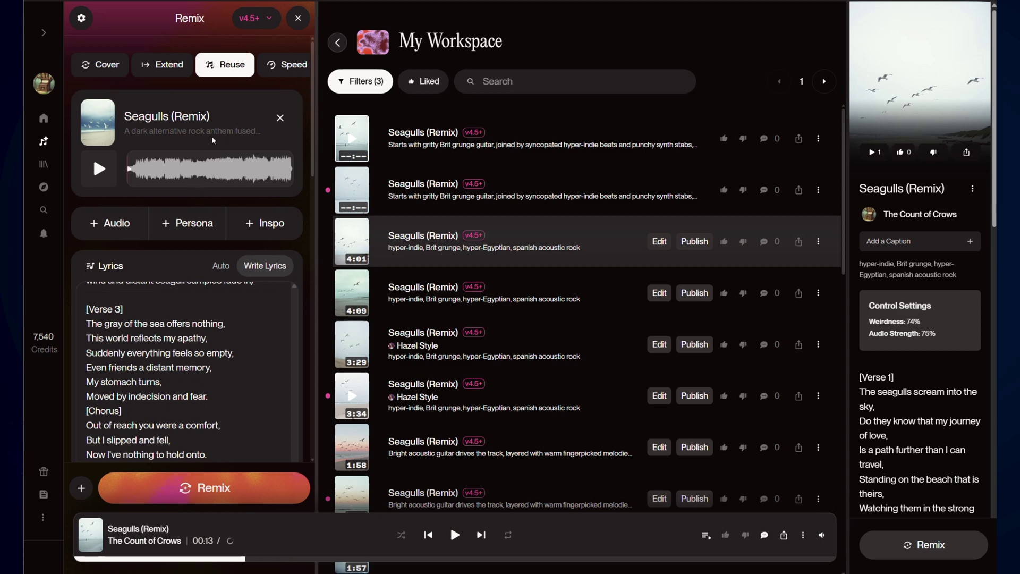